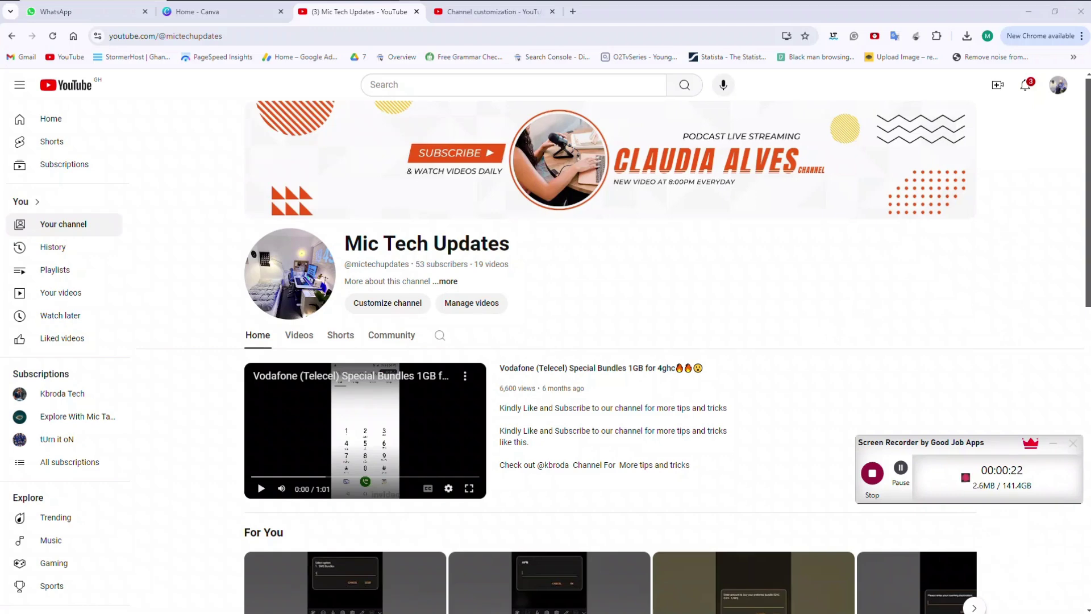
Look over the Mic Tech Updates channel page and its banner, then switch to the Canva home tab.
scroll(611, 341, "down", 8)
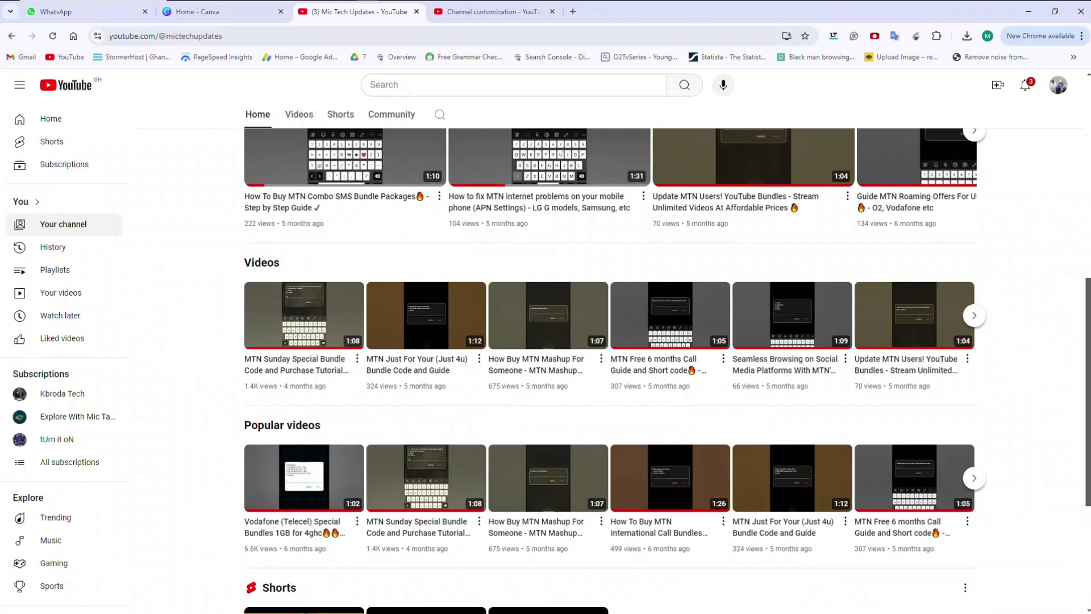
scroll(610, 341, "up", 8)
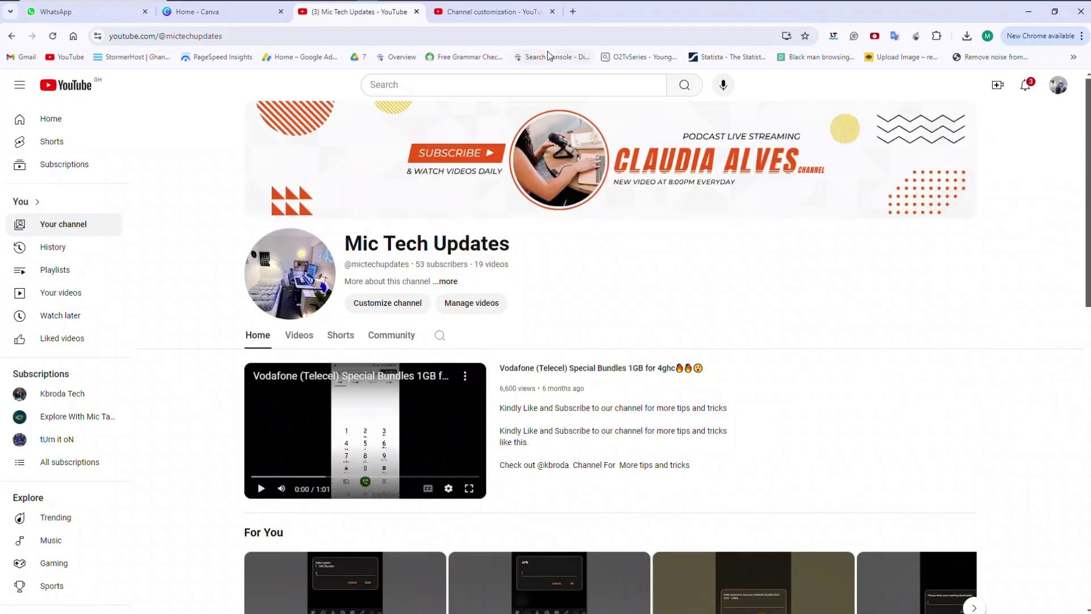
left_click(202, 15)
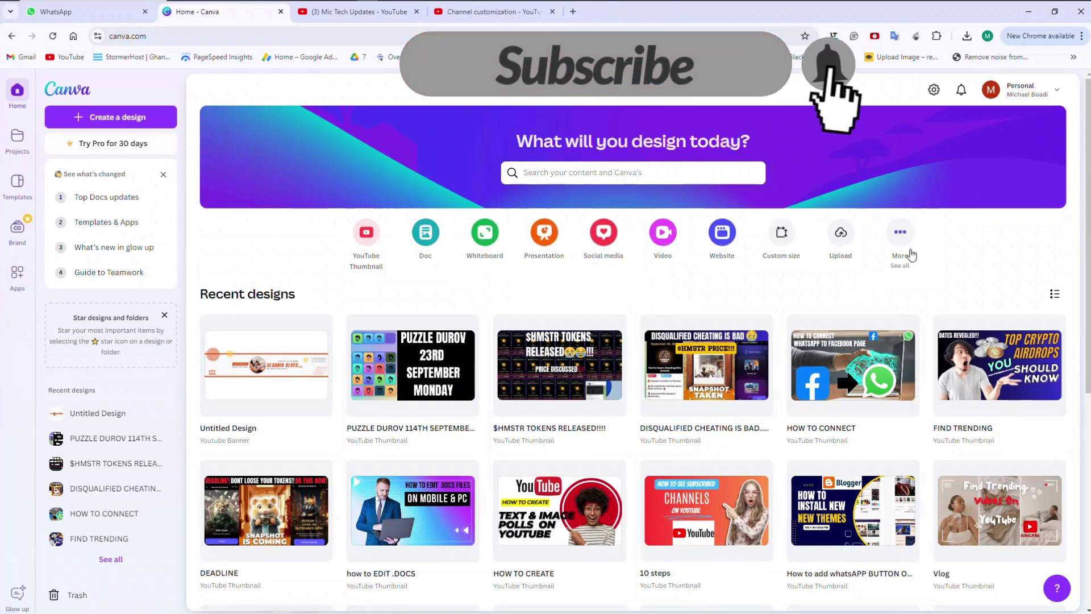
left_click(901, 234)
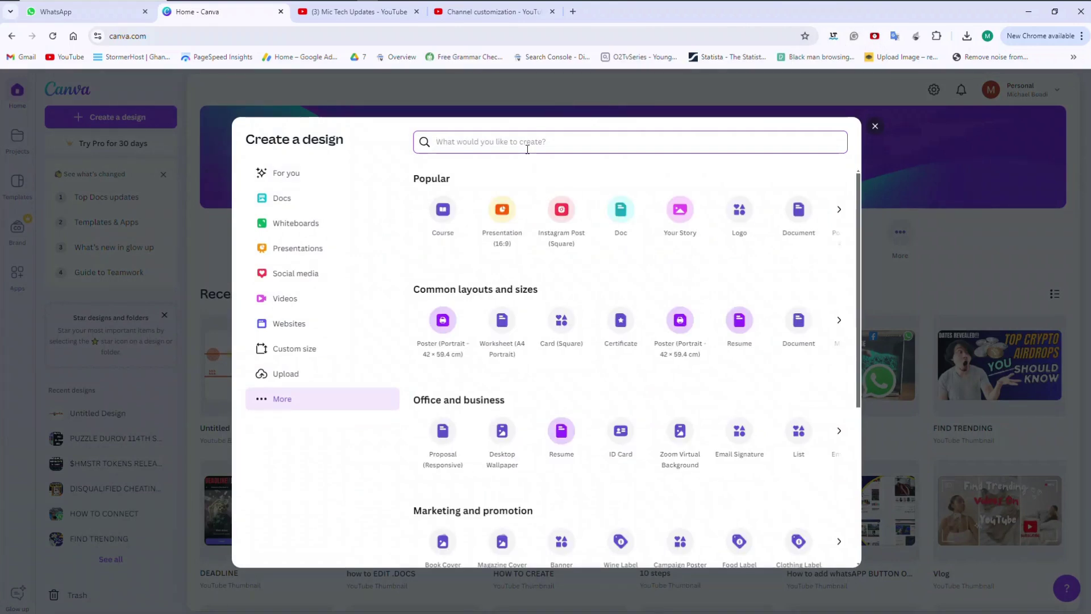
type("banner")
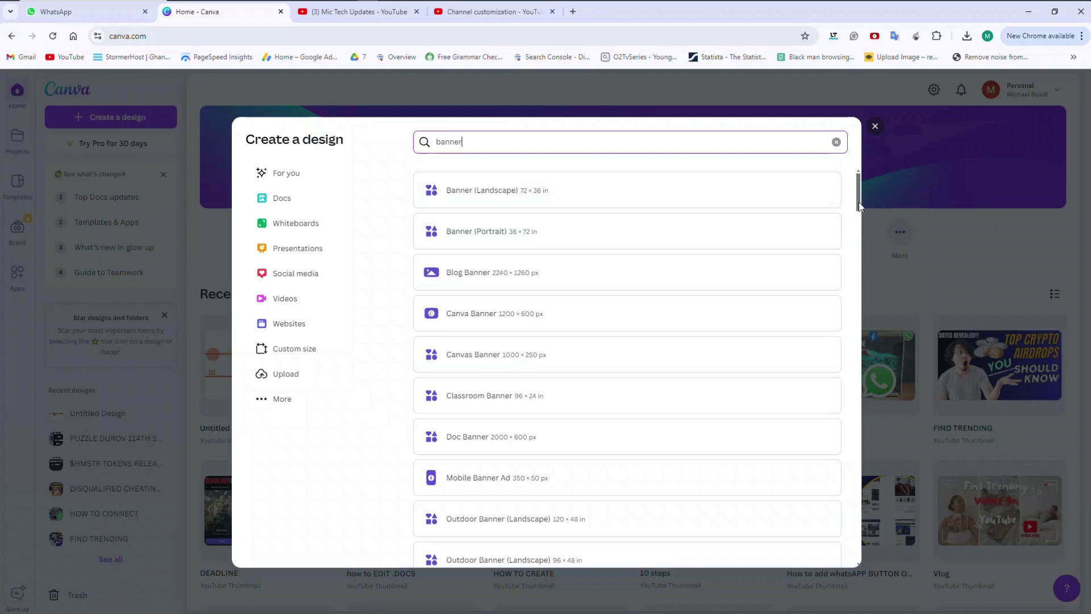
left_click_drag(858, 203, 889, 553)
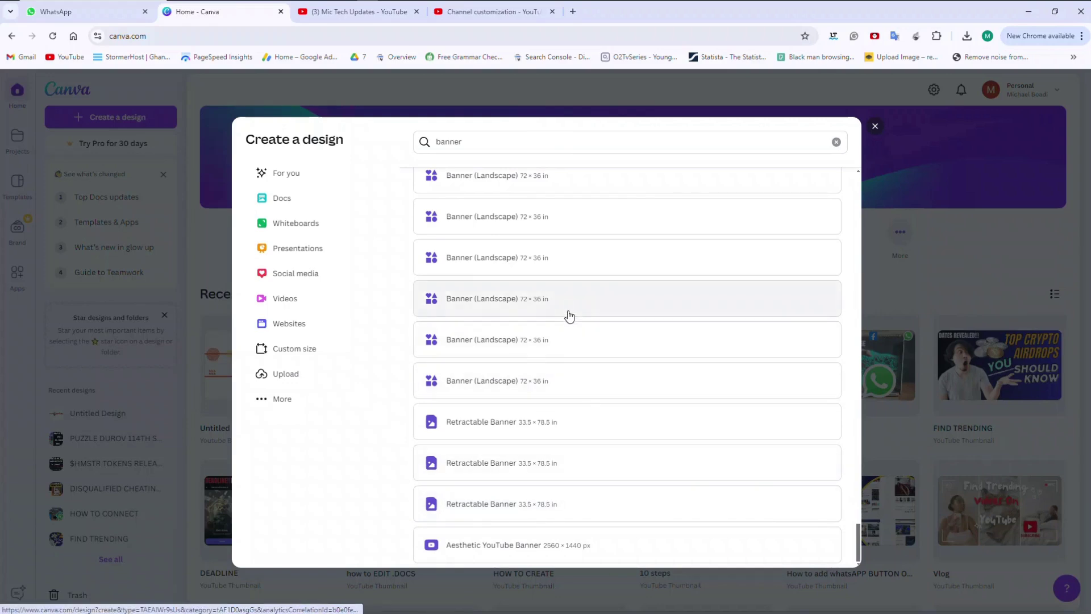
left_click(861, 492)
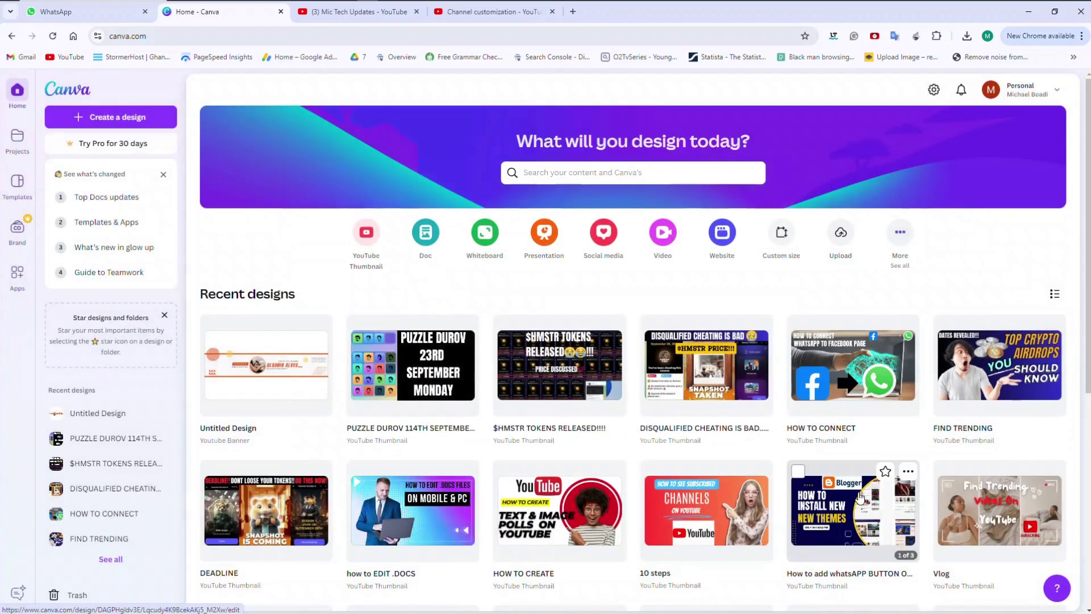
Search design types for 'banner' and create a 2560 × 1440 px YouTube Banner design.
left_click(898, 234)
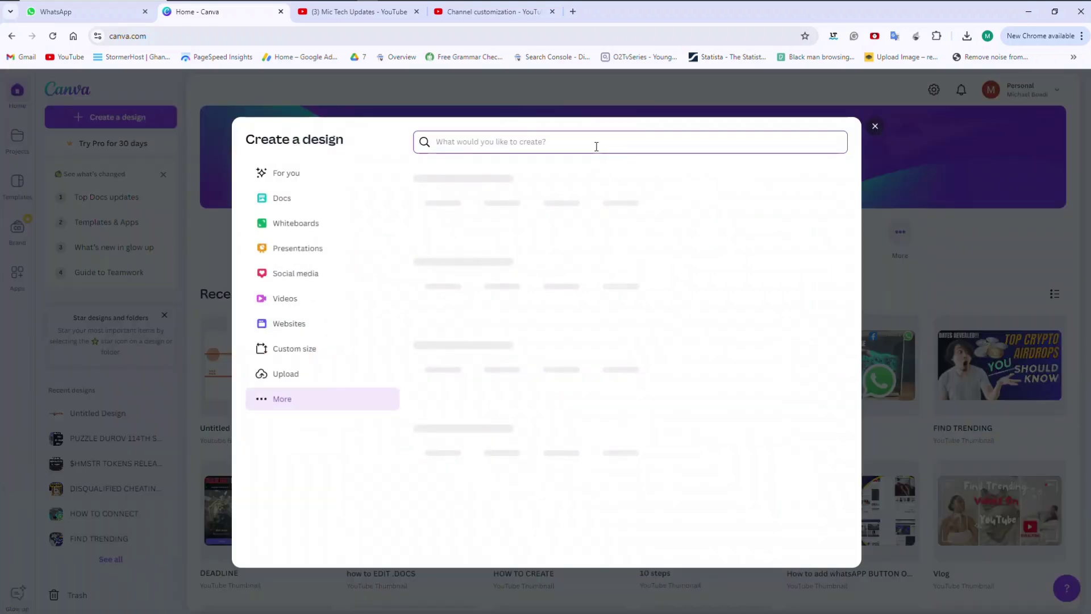
type("b")
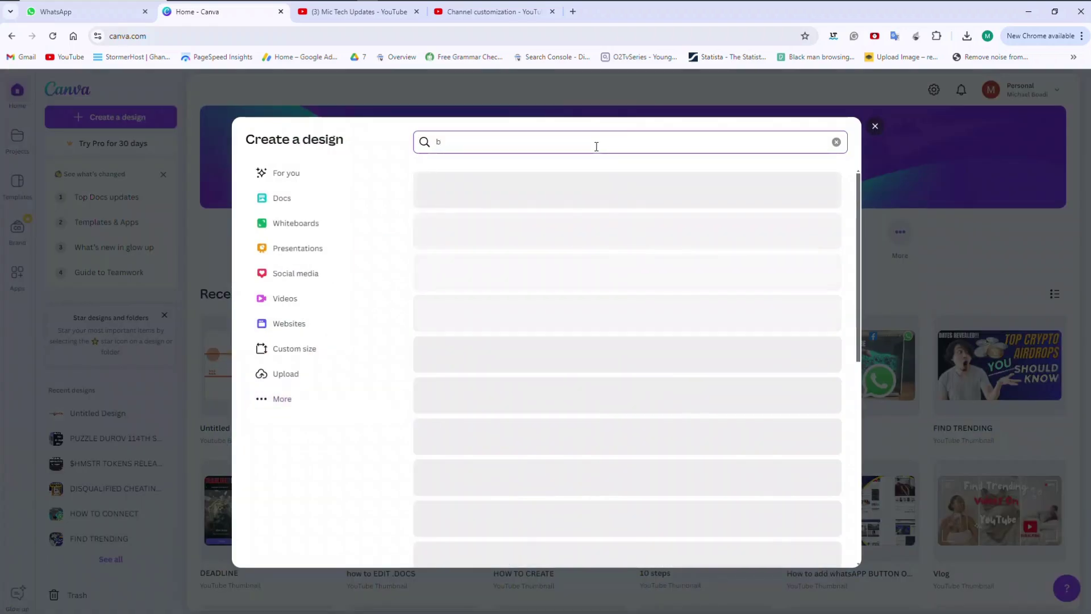
type("anner")
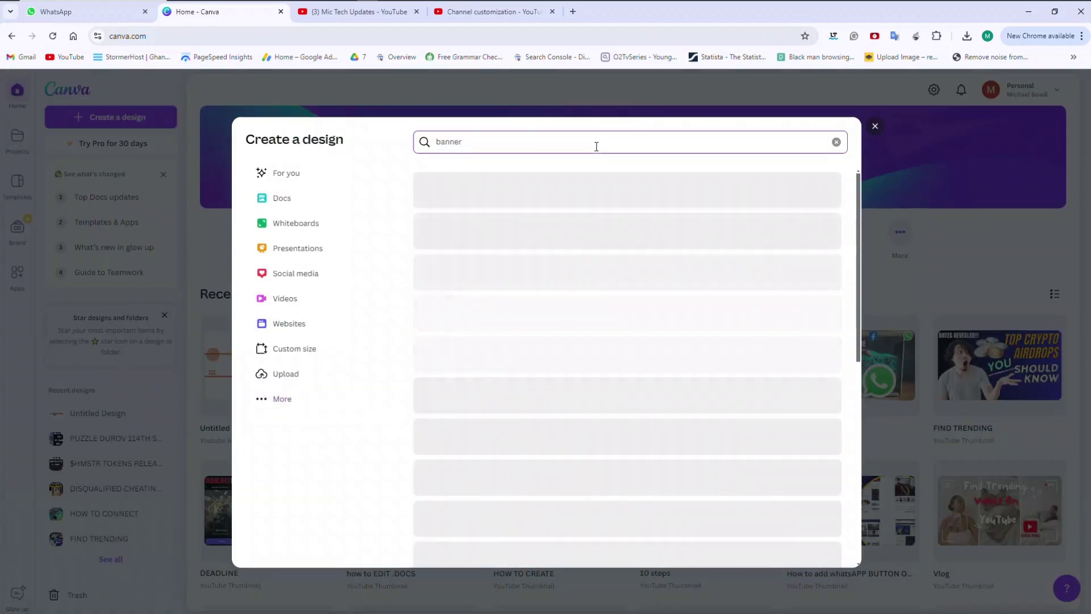
scroll(858, 329, "down", 10)
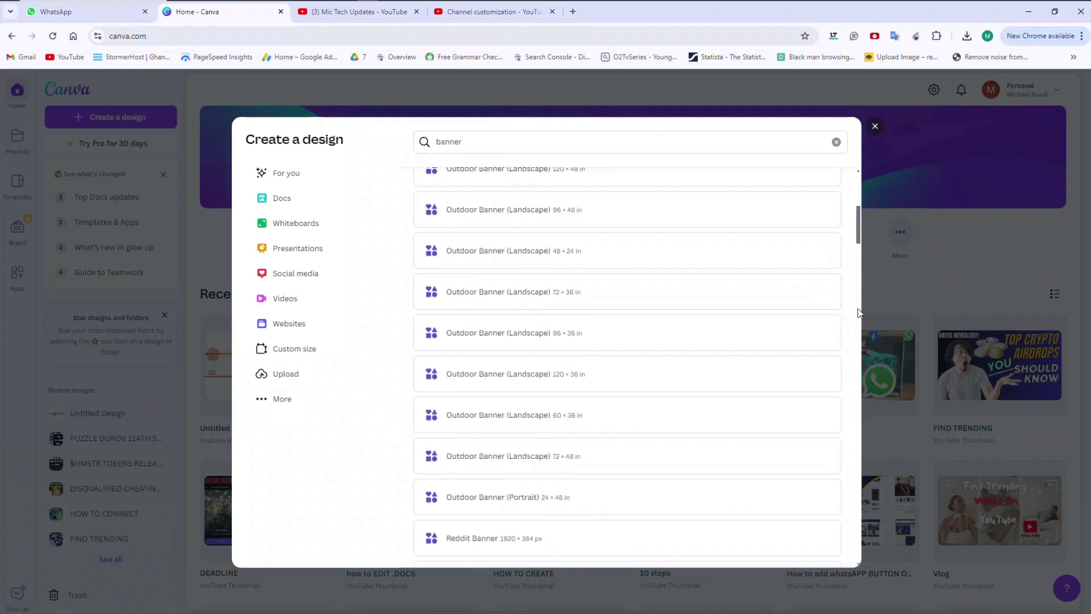
scroll(858, 333, "down", 2)
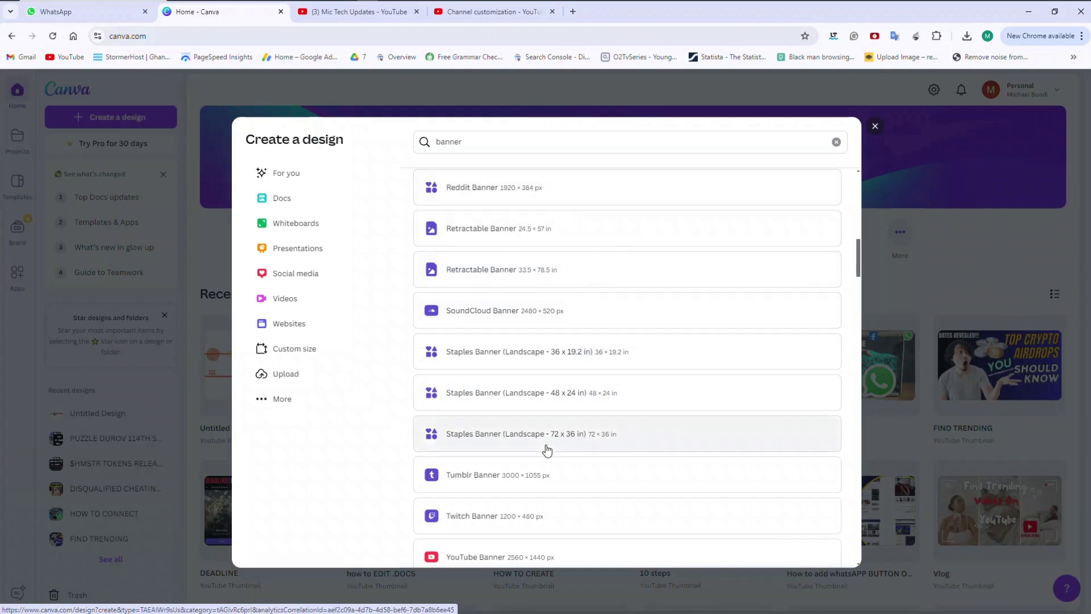
left_click(470, 556)
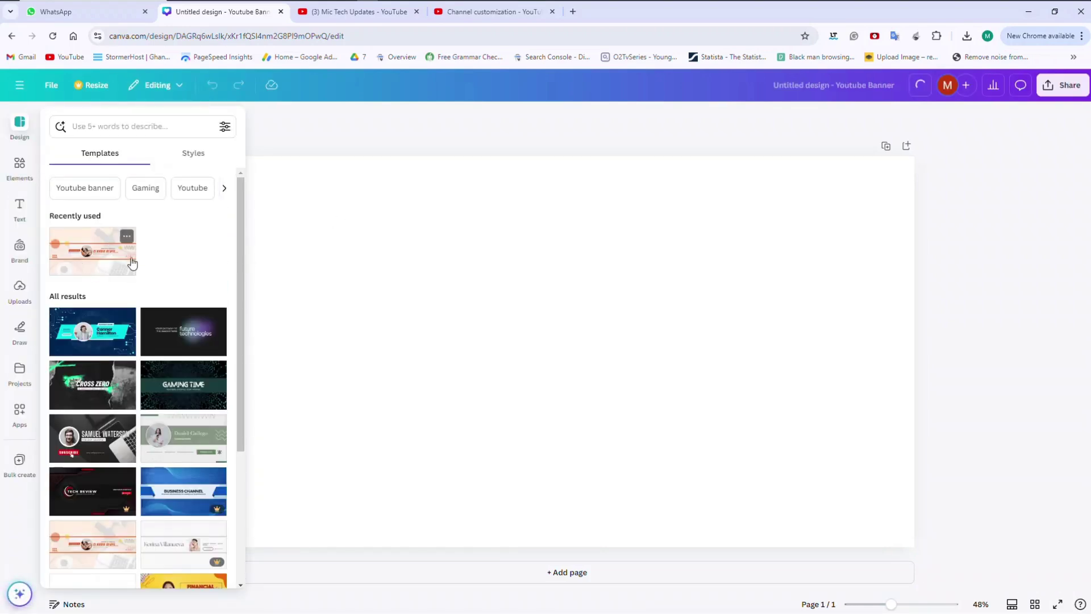
Glance at the YouTube channel, then browse the banner templates like Gaming Time and Business Channel.
left_click(334, 11)
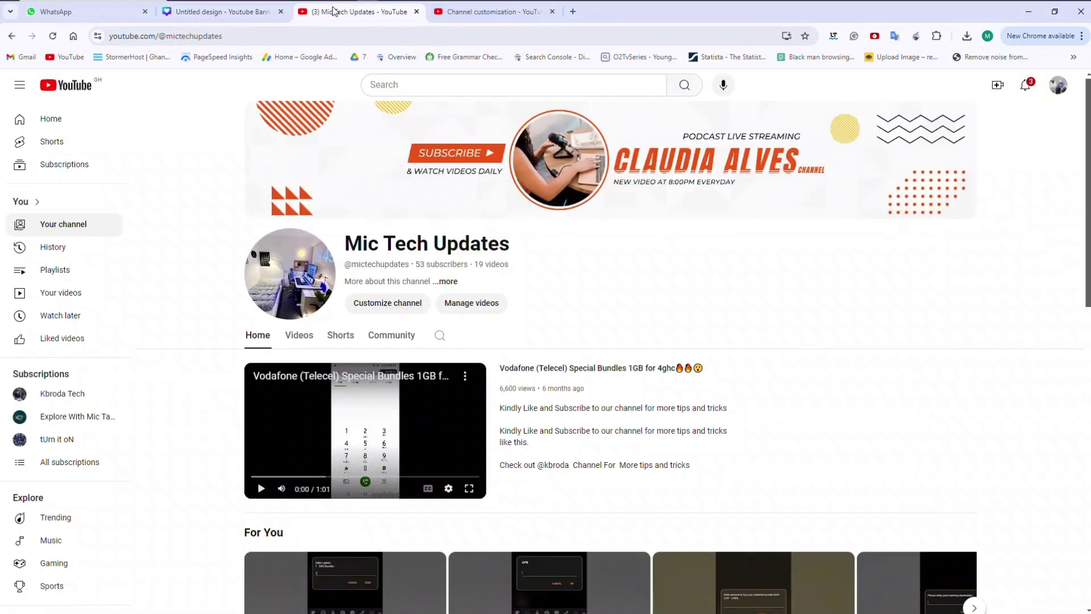
left_click(219, 12)
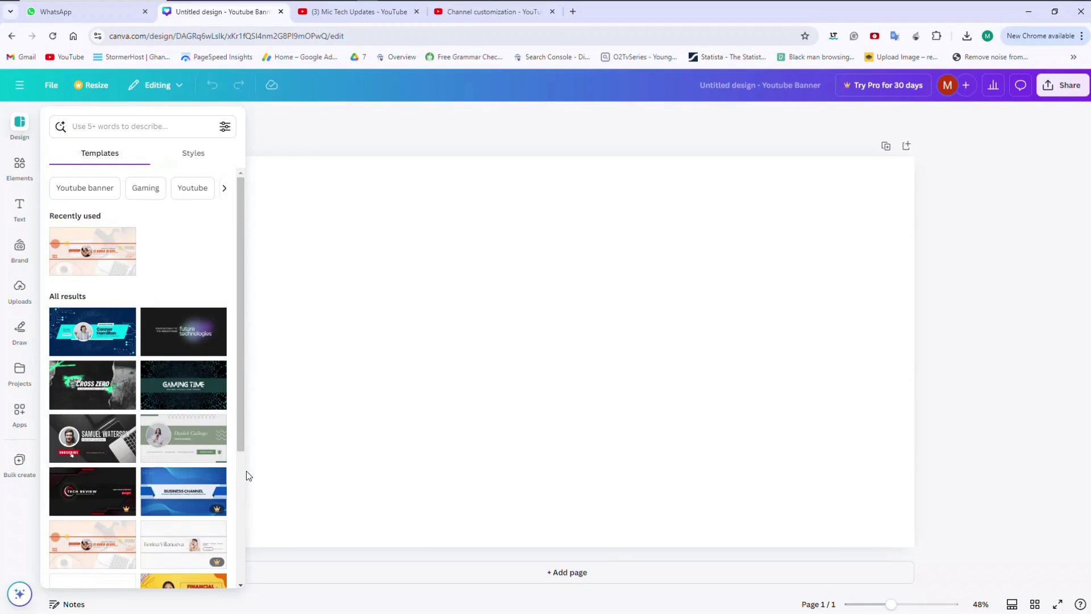
scroll(240, 480, "down", 3)
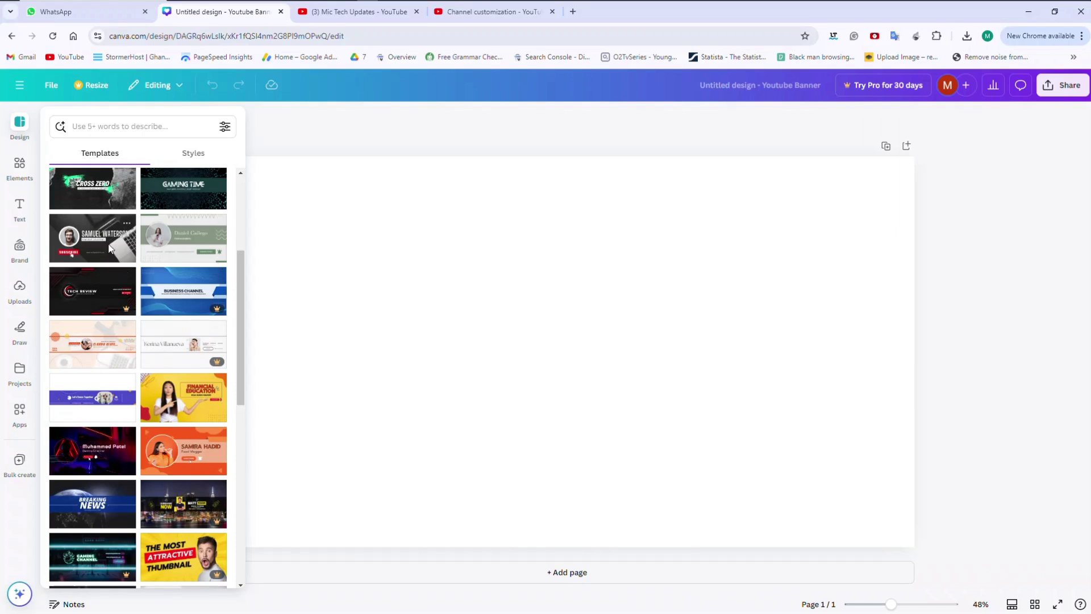
left_click(110, 248)
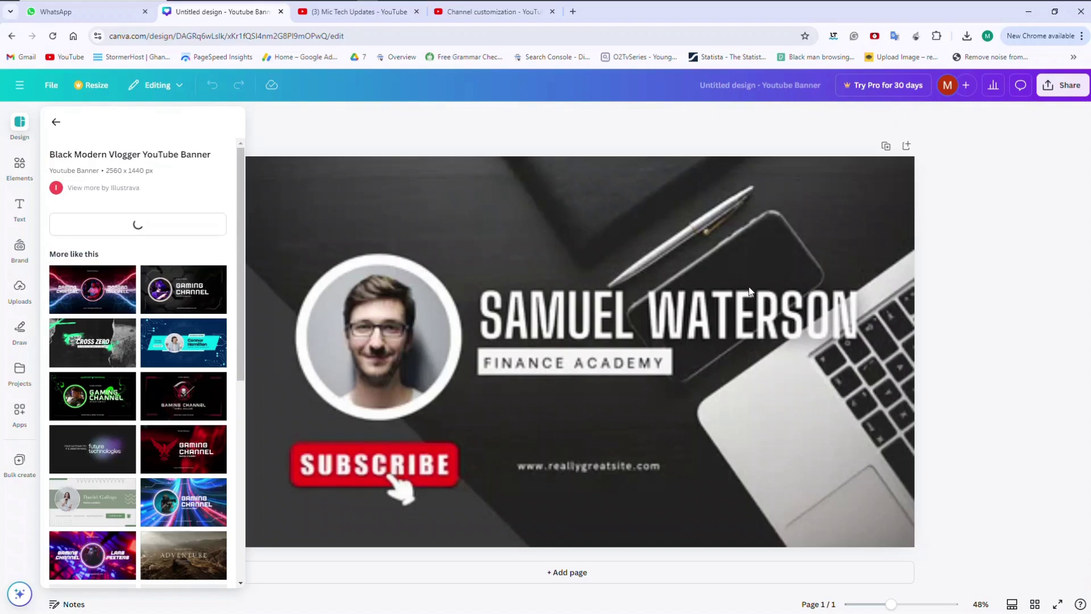
left_click(875, 329)
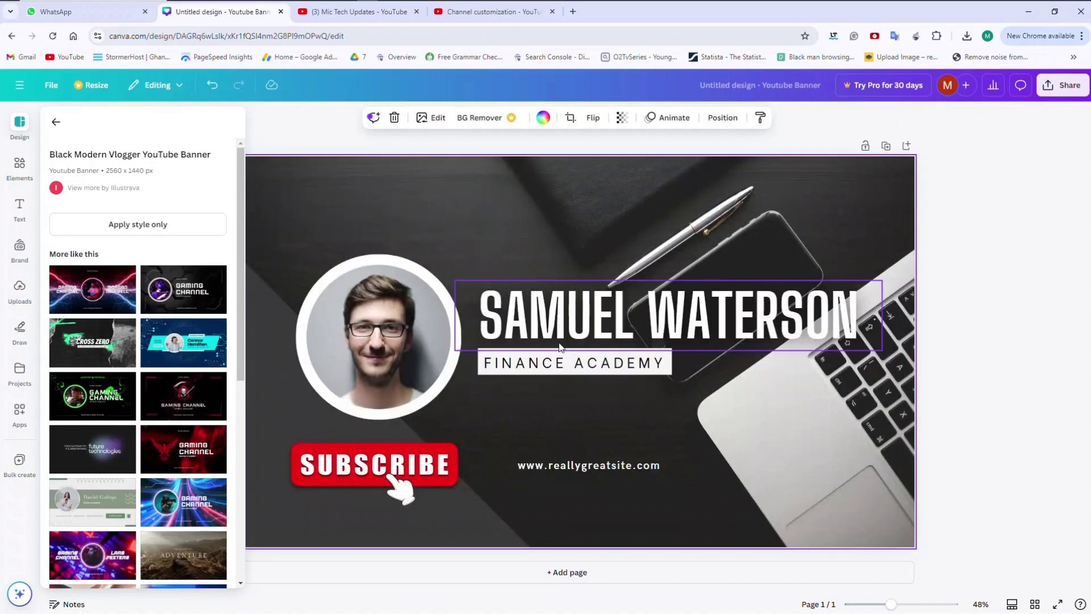
double_click(651, 325)
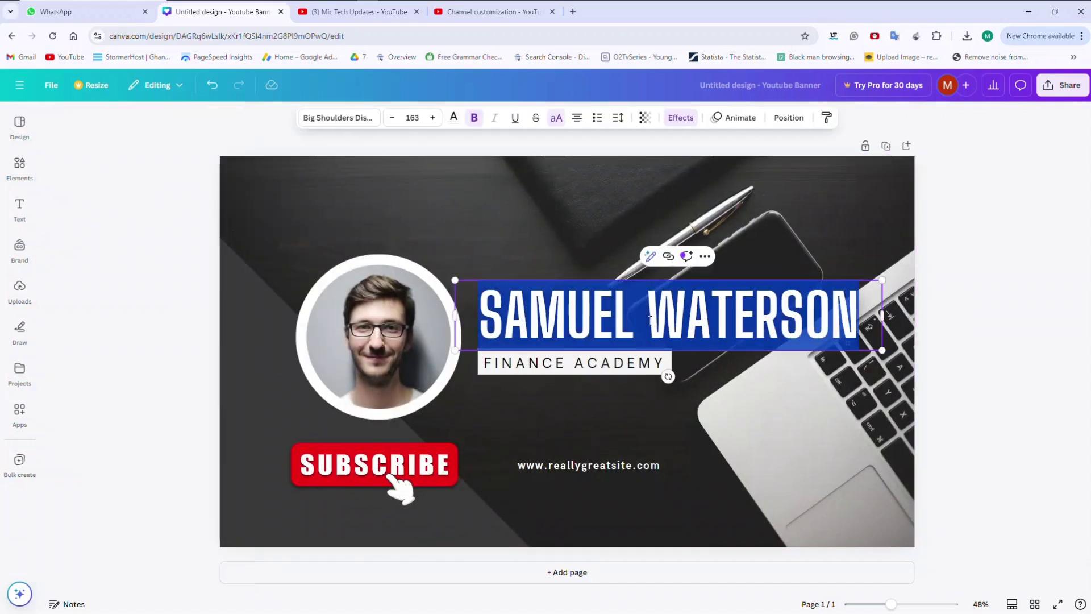
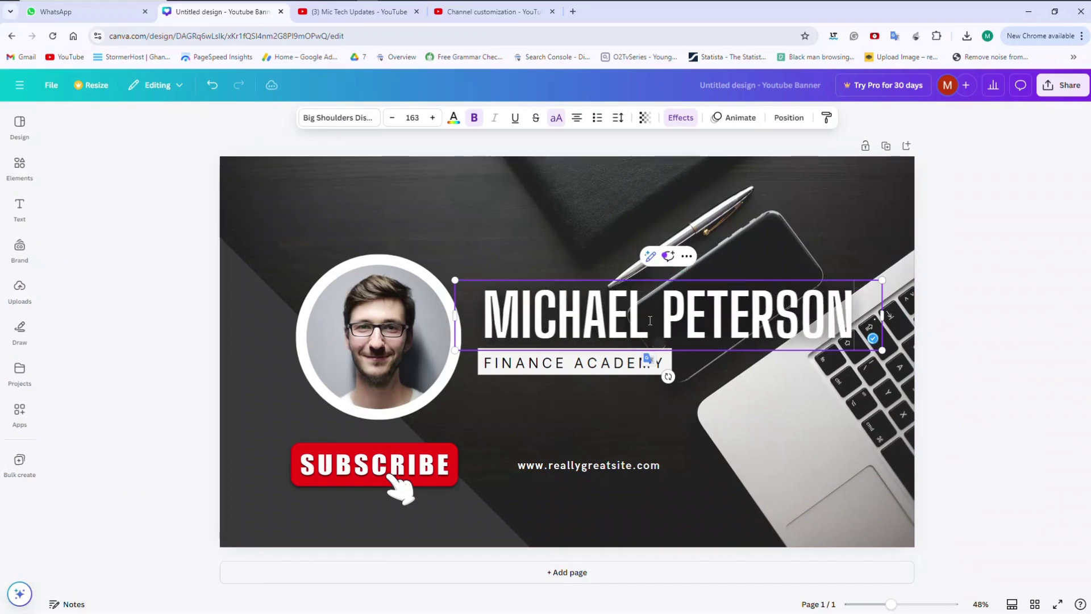
Replace the FINANCE ACADEMY subtitle with FINANCE EDUCATION.
double_click(613, 366)
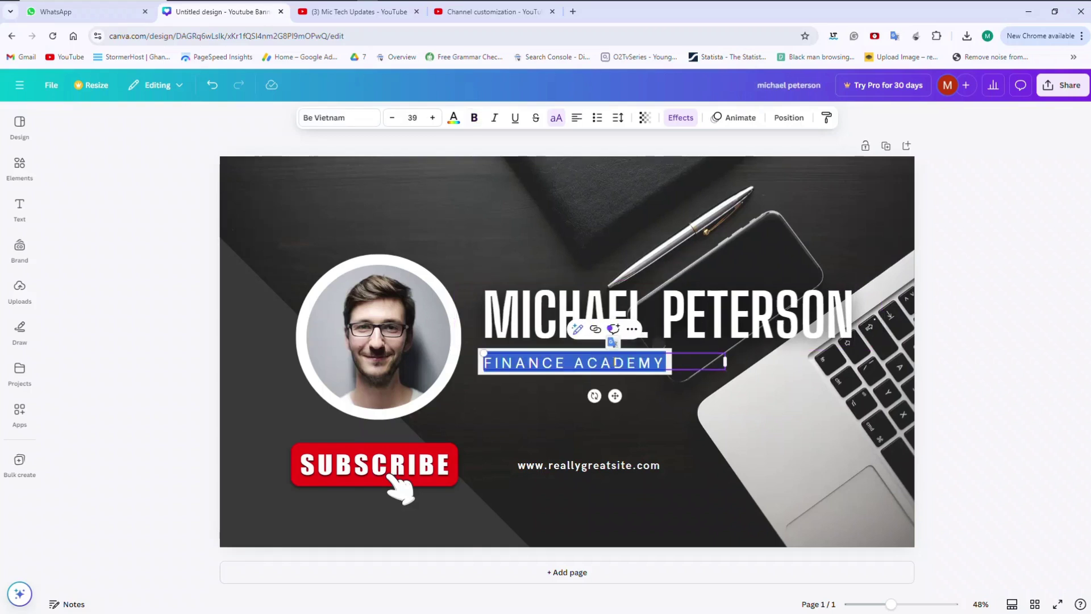
key("BackSpace")
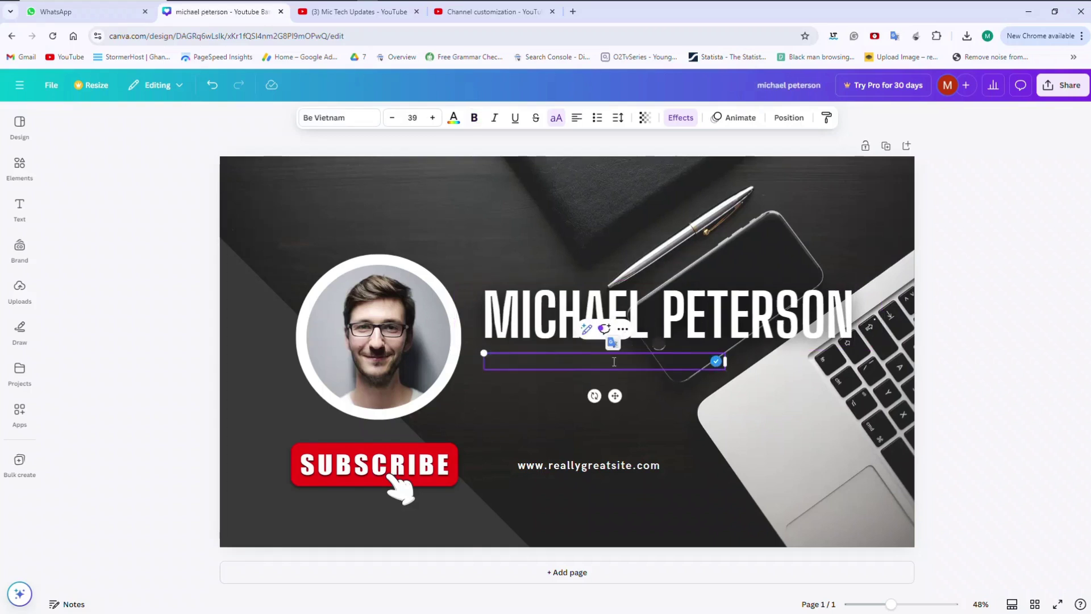
type("FINA")
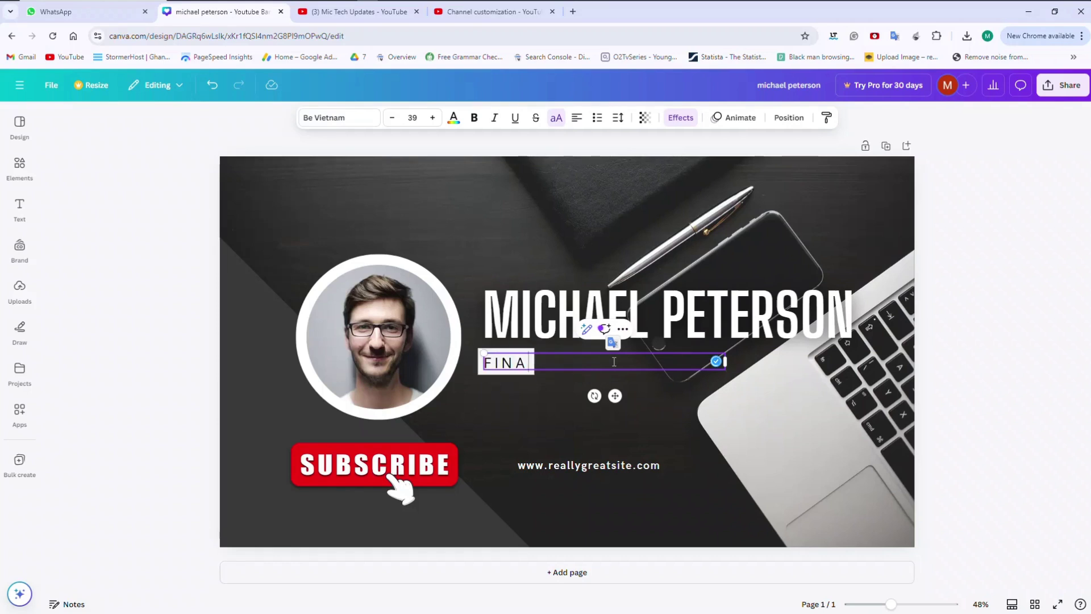
type("NCE")
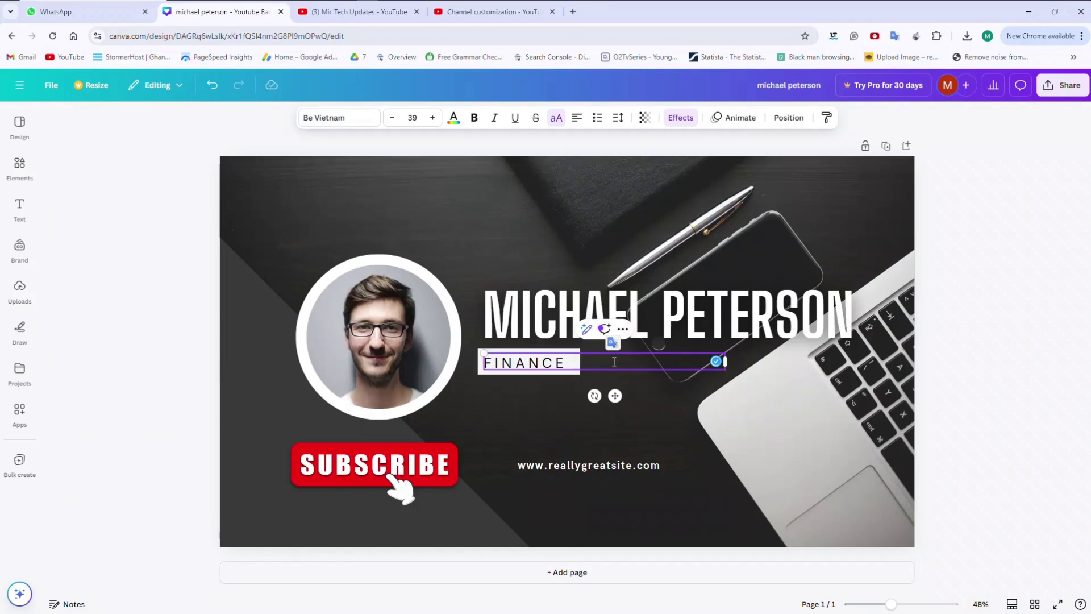
type(" EDUC")
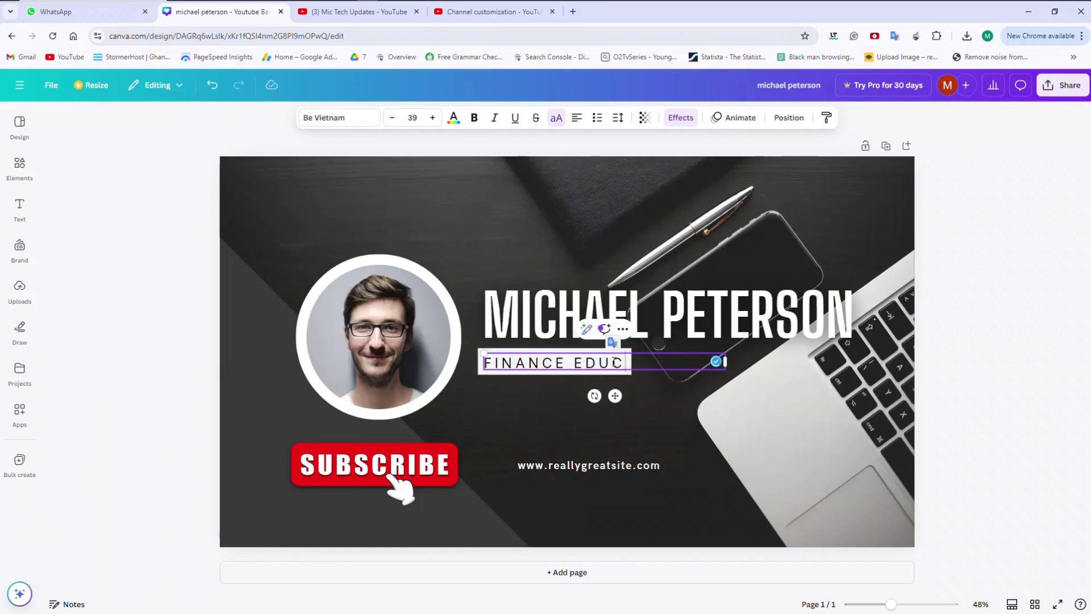
type("ATION")
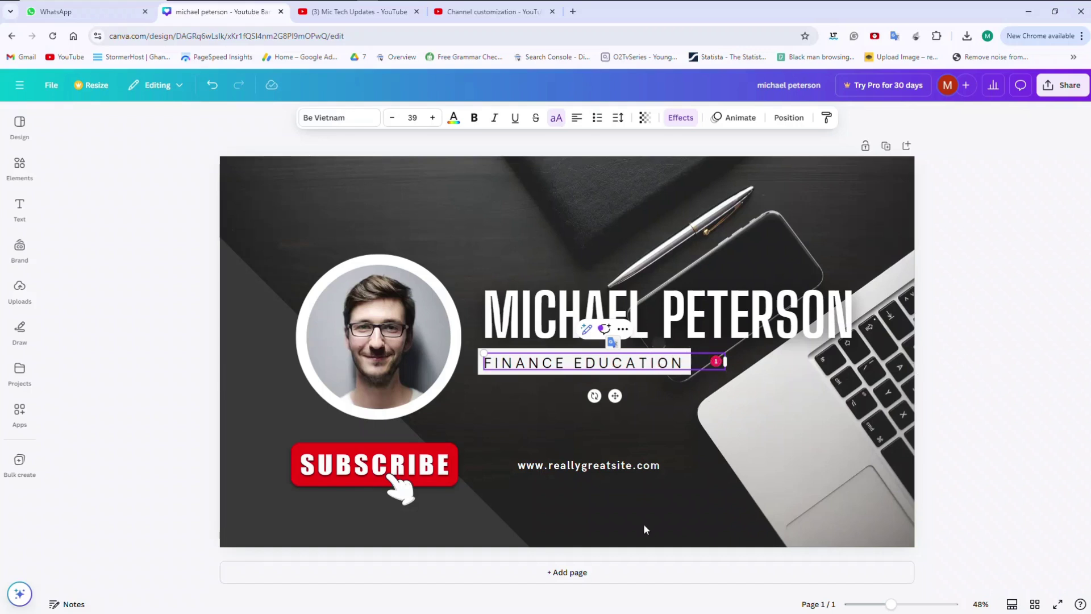
double_click(593, 467)
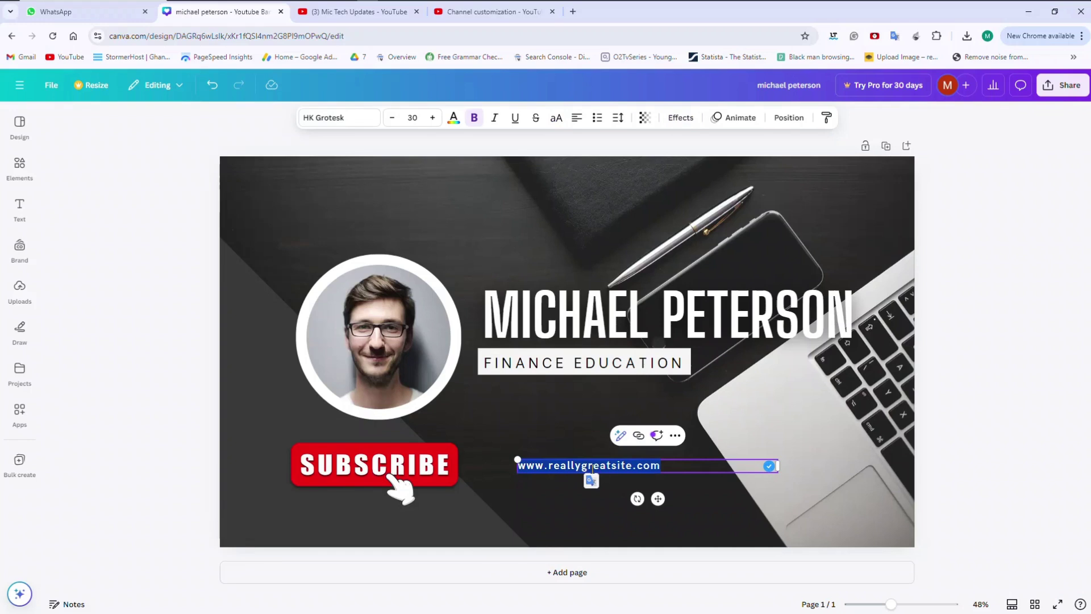
key("BackSpace")
type("www.bron")
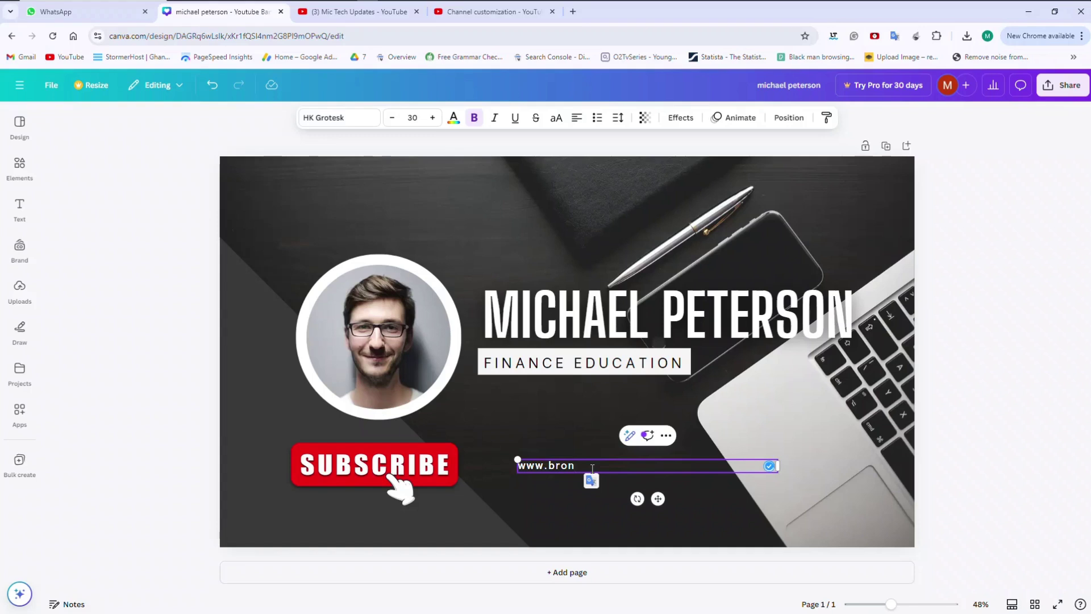
type("zereview.com")
left_click(738, 500)
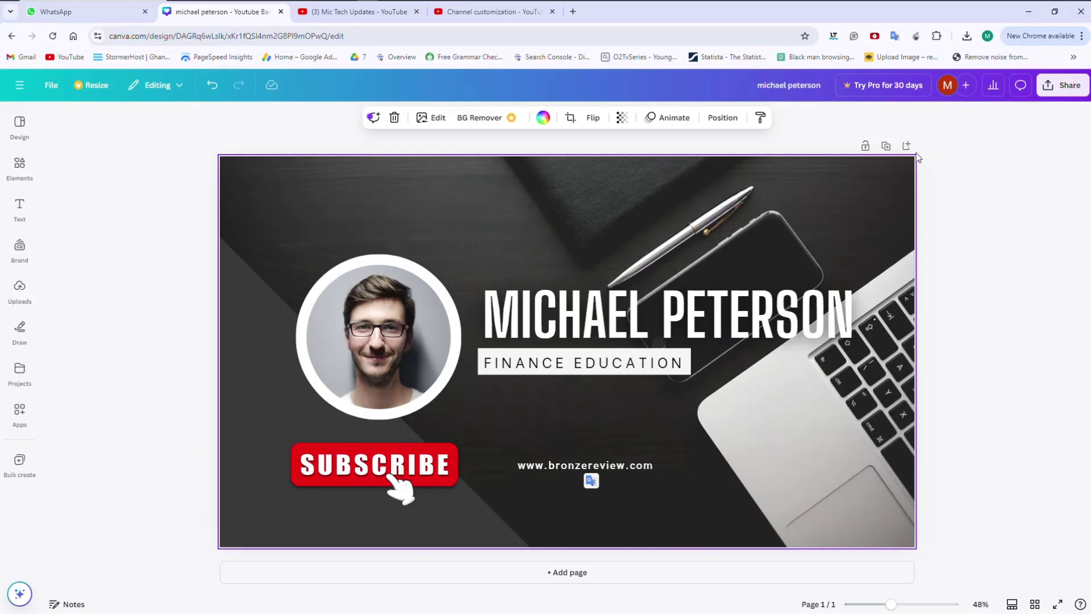
Download the finance banner as a PNG and bring up YouTube Studio's Channel customization page.
left_click(1062, 86)
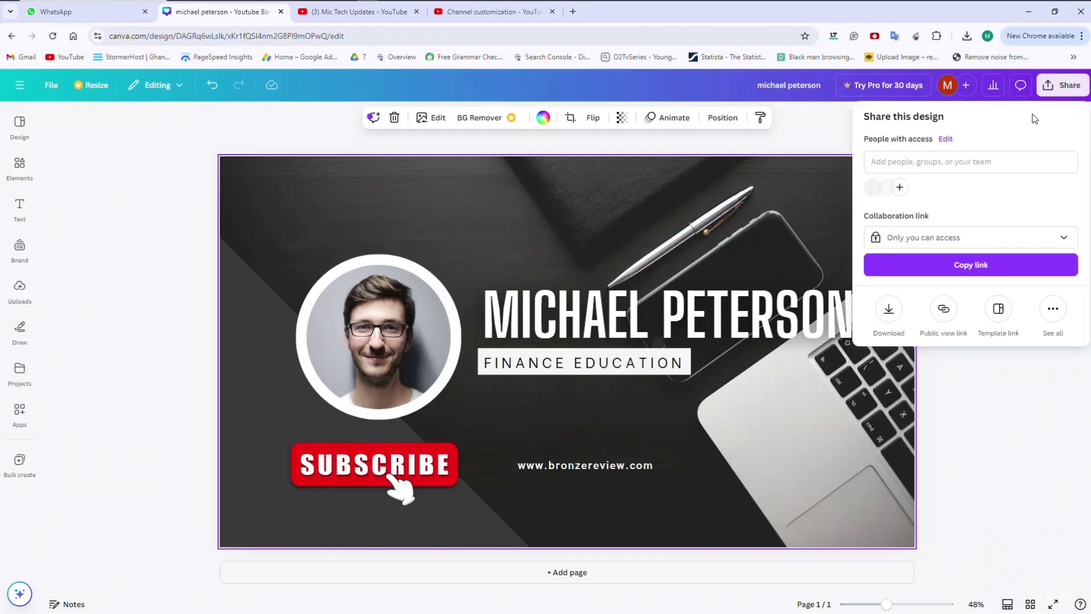
left_click(885, 312)
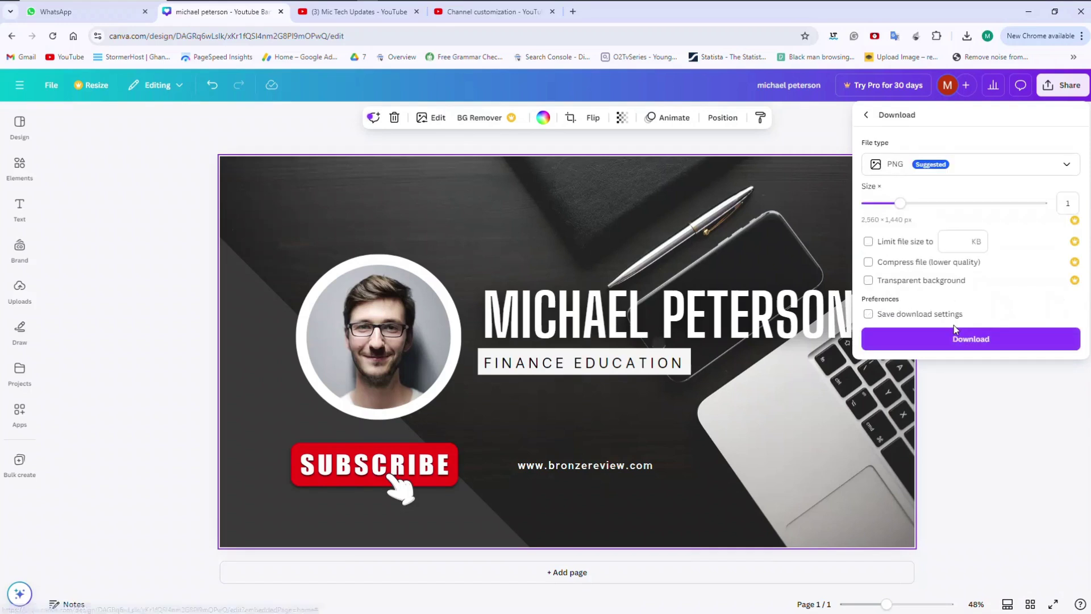
left_click(960, 341)
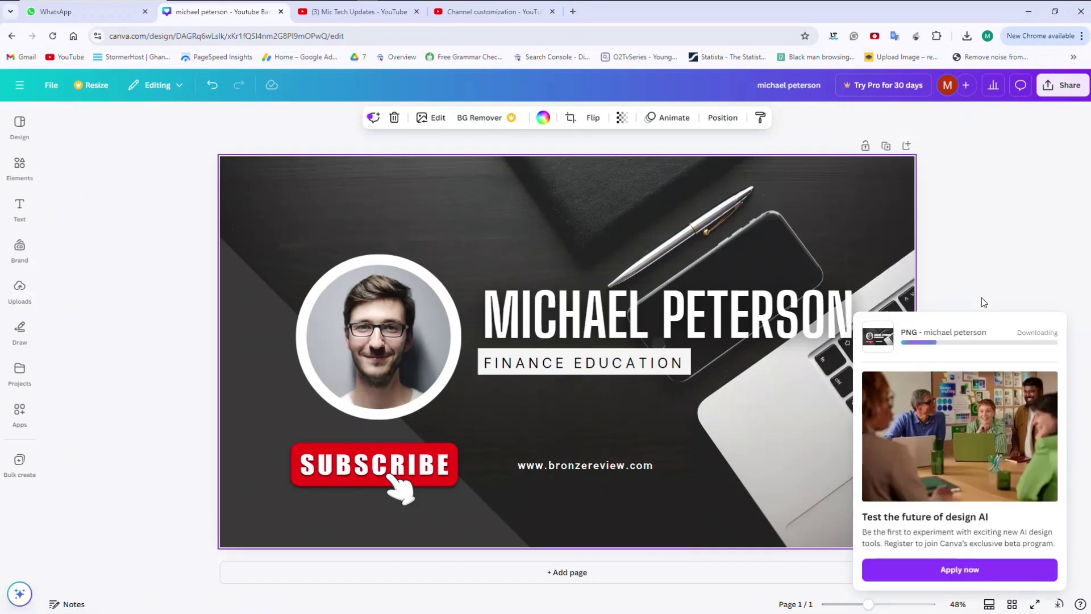
left_click(487, 15)
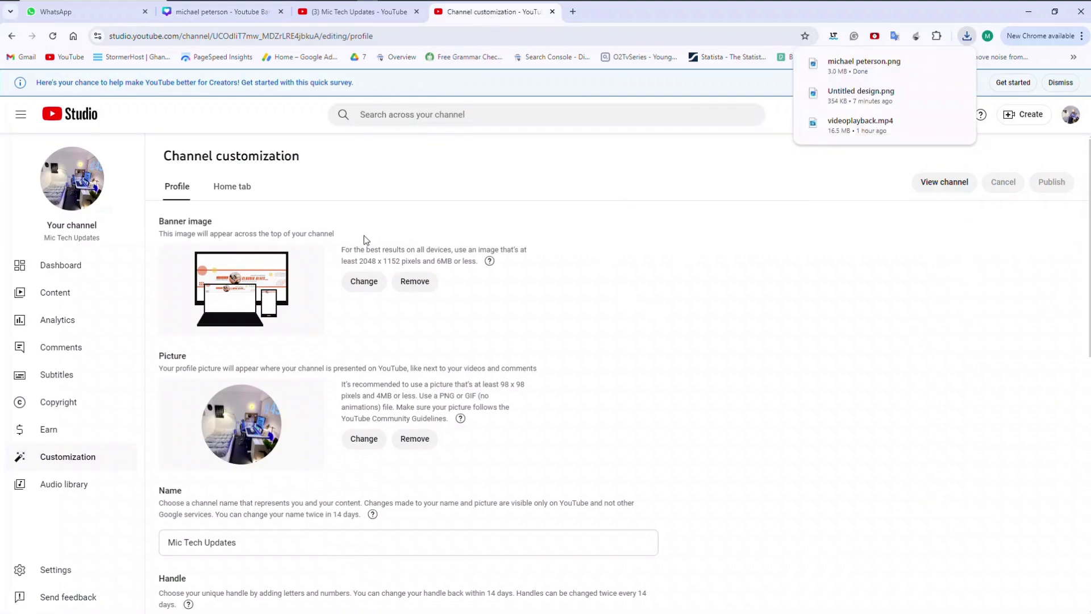
Try the Untitled design image as the channel banner, then discard it.
left_click(367, 281)
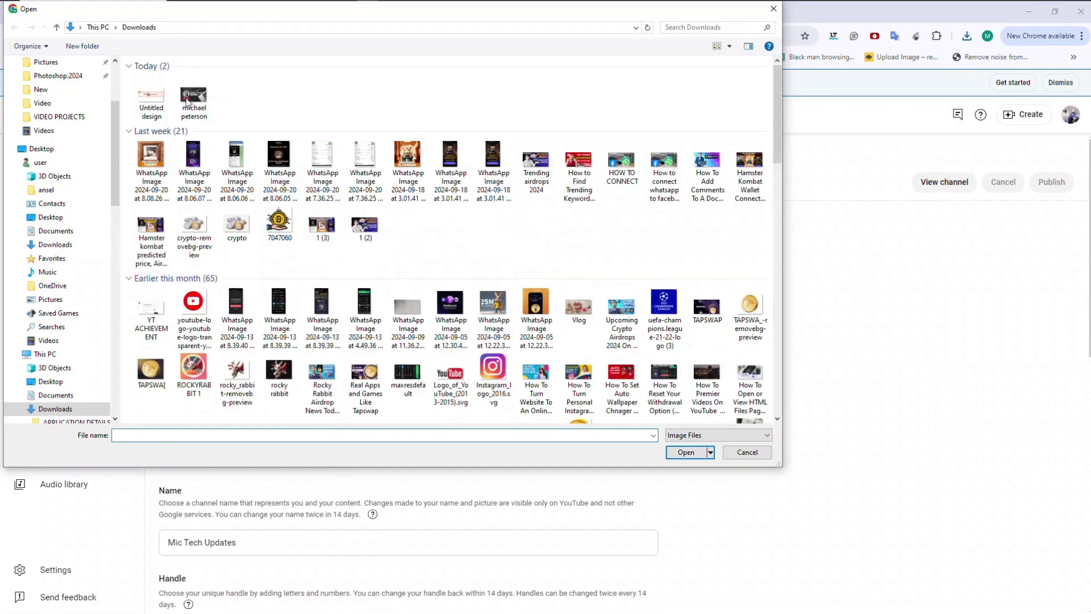
left_click(165, 108)
double_click(165, 106)
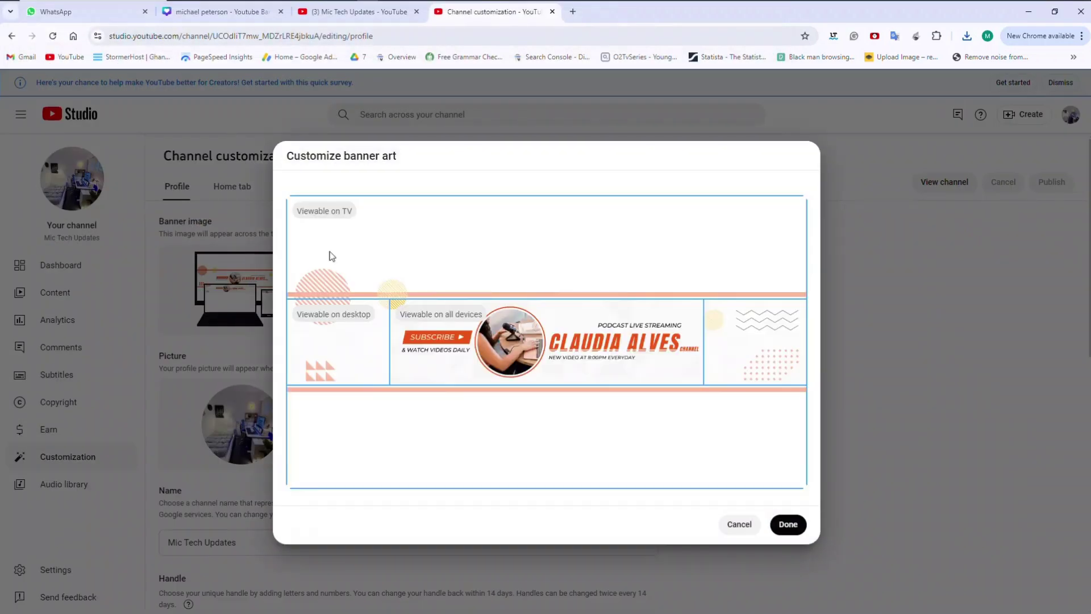
left_click(746, 525)
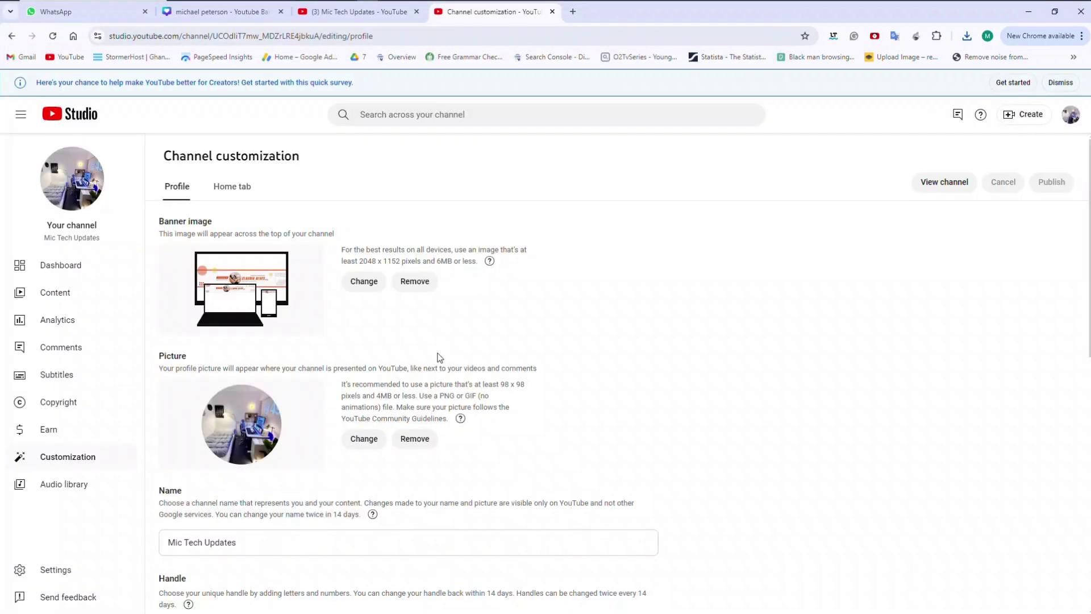
left_click(364, 281)
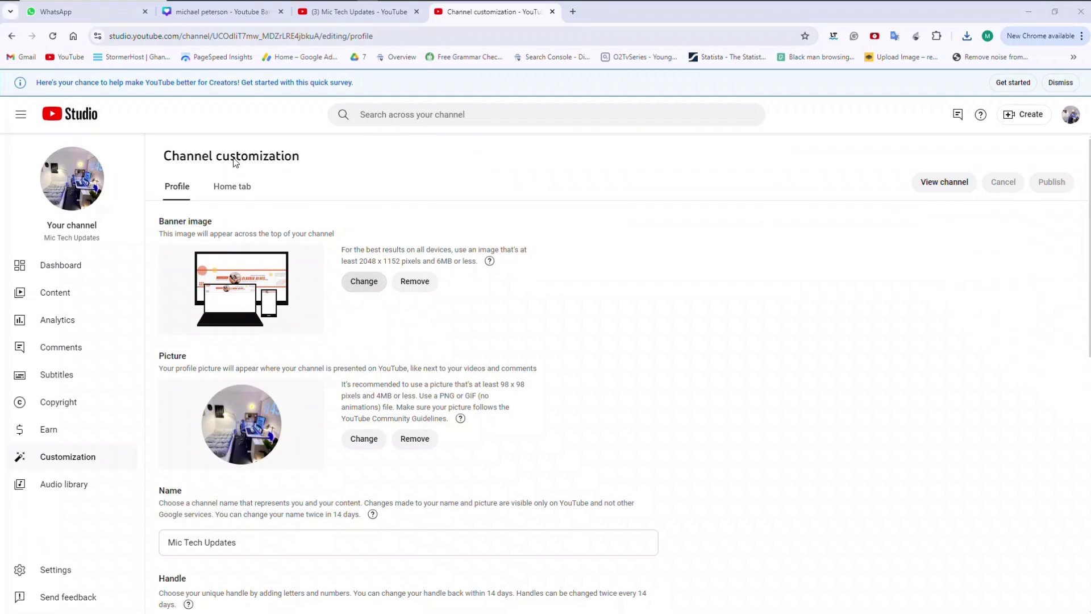
left_click(204, 106)
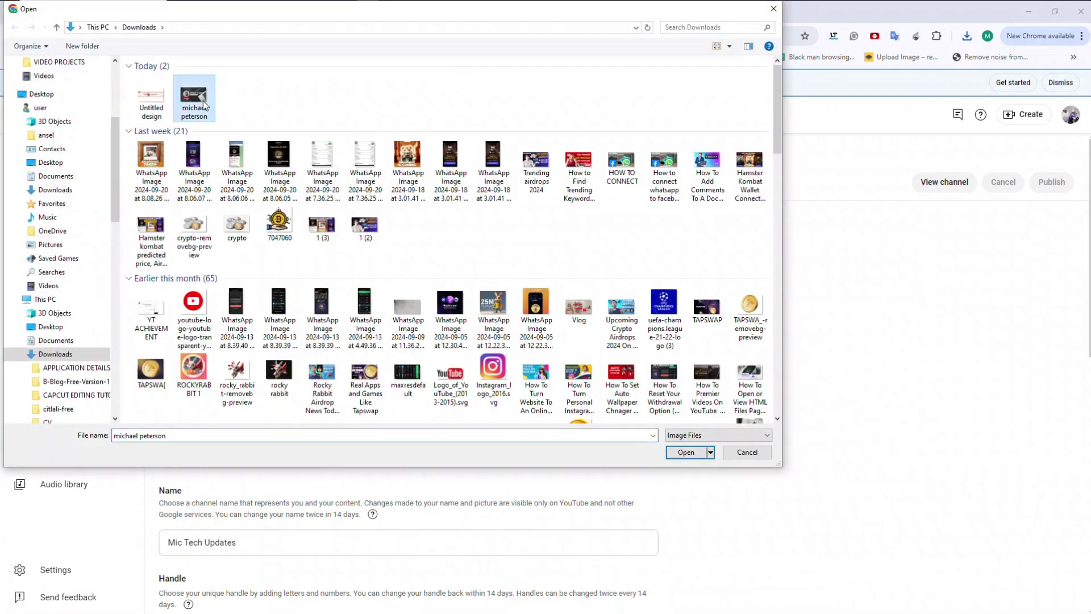
double_click(205, 105)
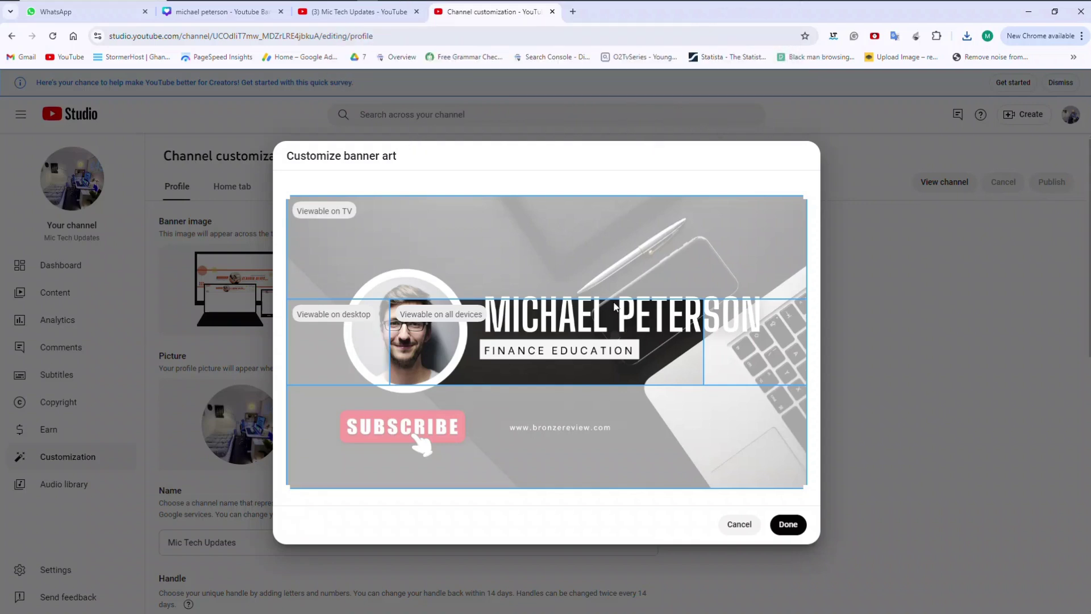
left_click(788, 527)
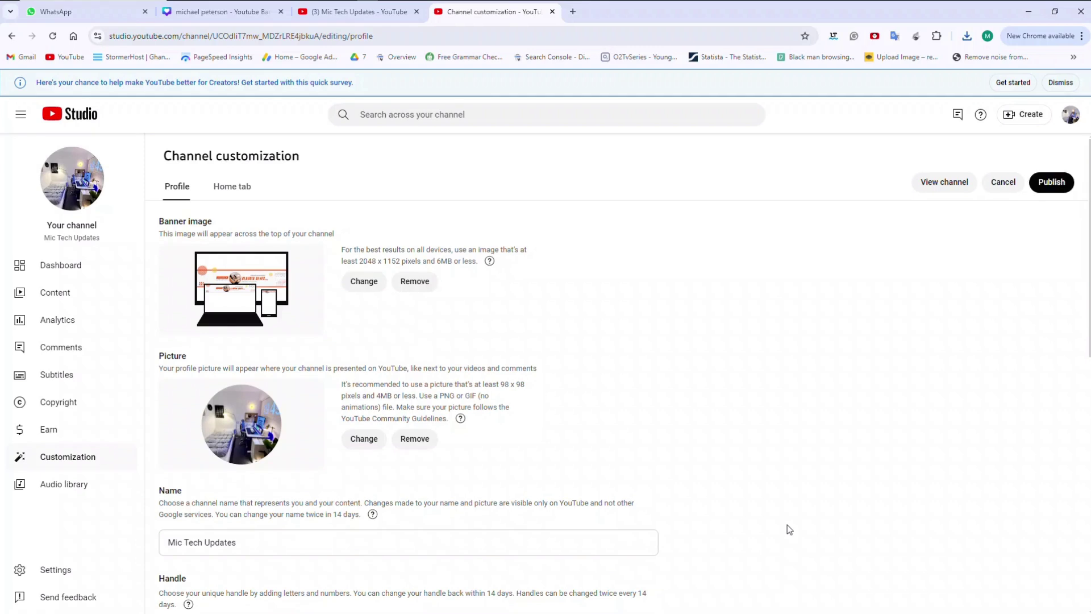
left_click(1059, 189)
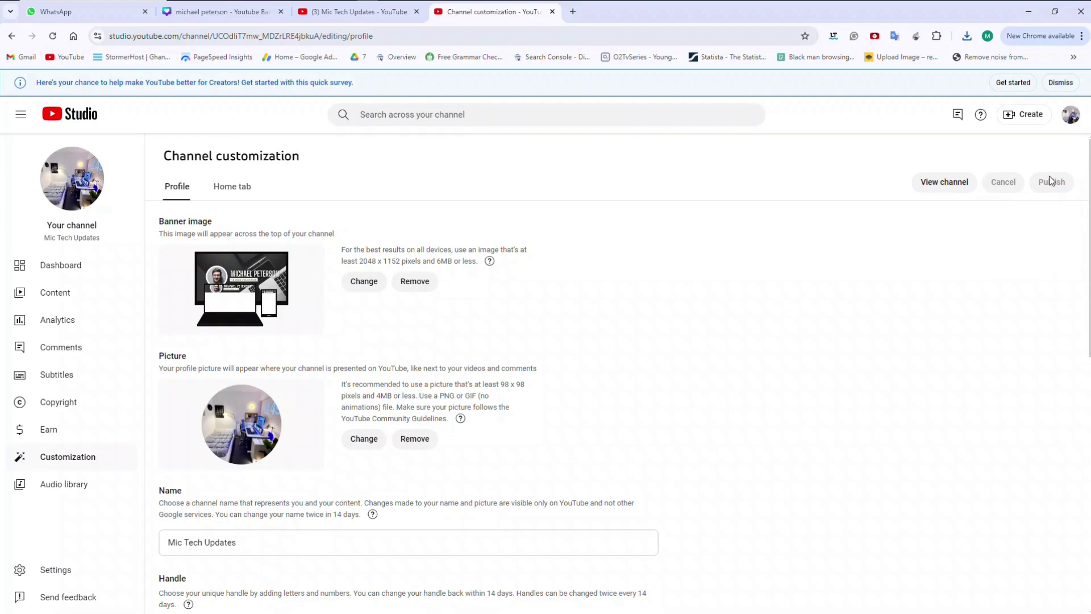
left_click(570, 115)
Reload the channel page to confirm the finance banner is live, then return to the Canva design.
left_click(367, 16)
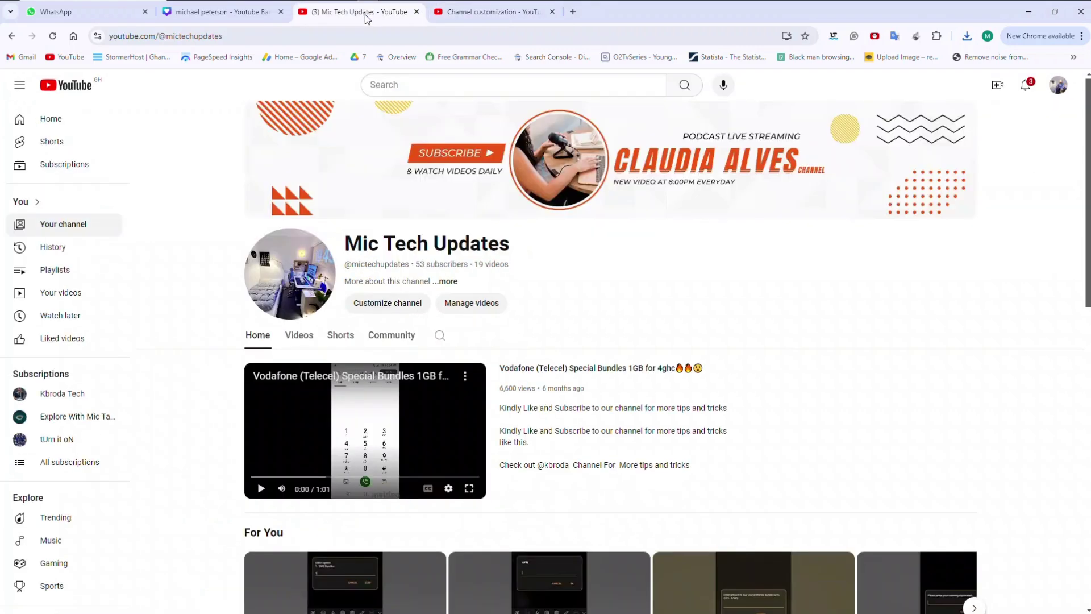
left_click(51, 37)
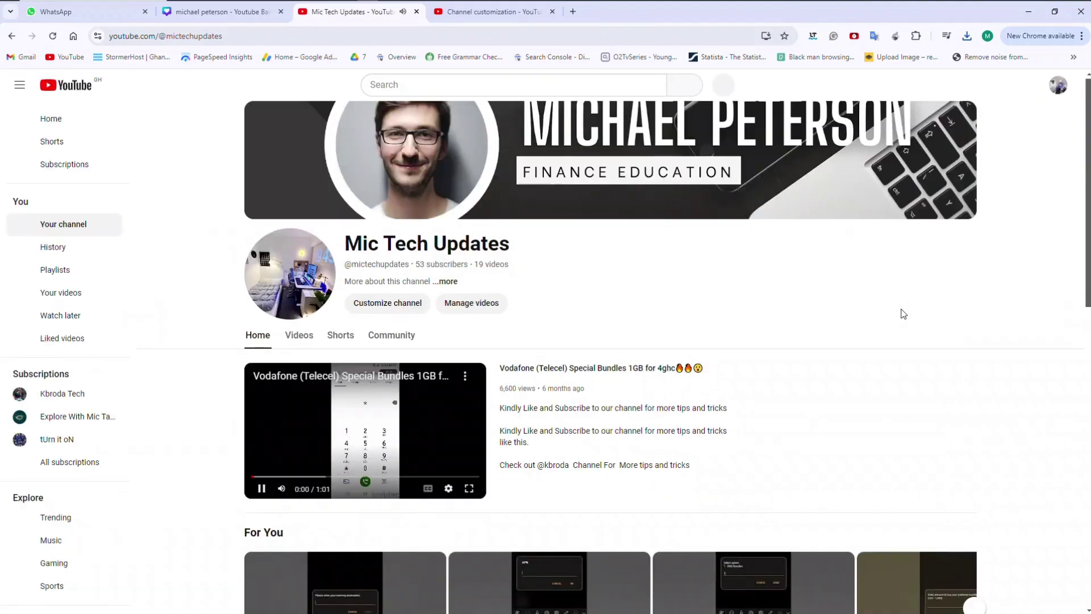
left_click(262, 490)
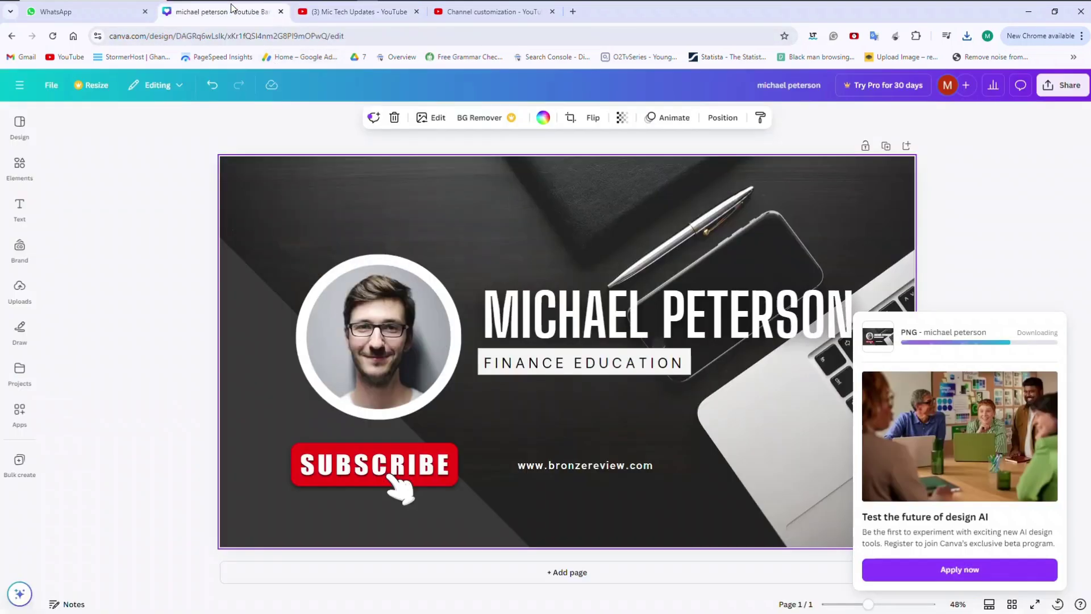
left_click(219, 11)
left_click(20, 125)
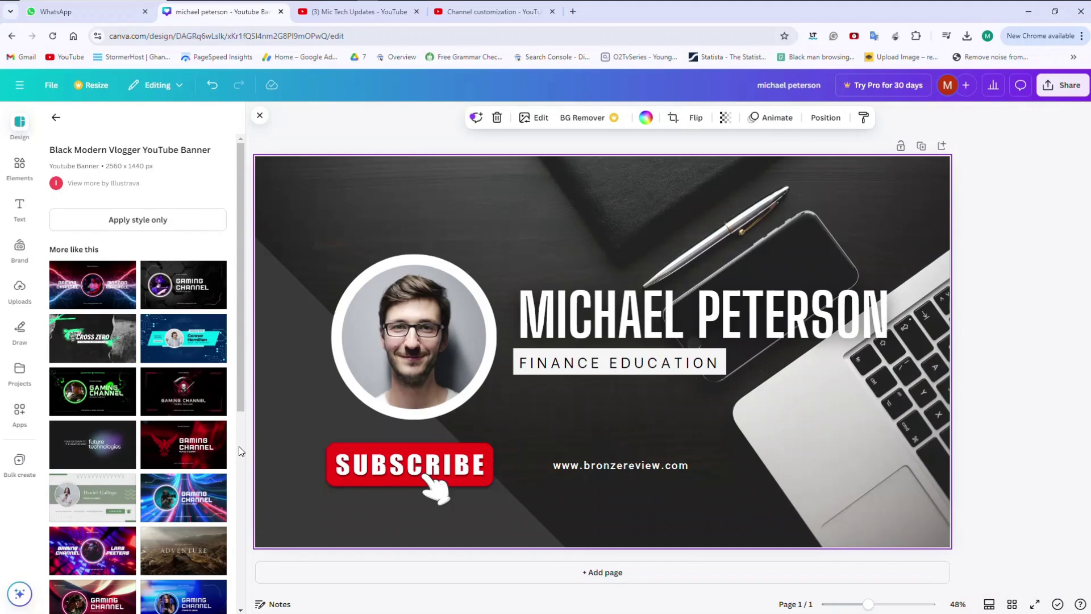
Add the Black Grey Aqua Grunge Gaming CROSS ZERO template as a second page.
scroll(241, 459, "down", 6)
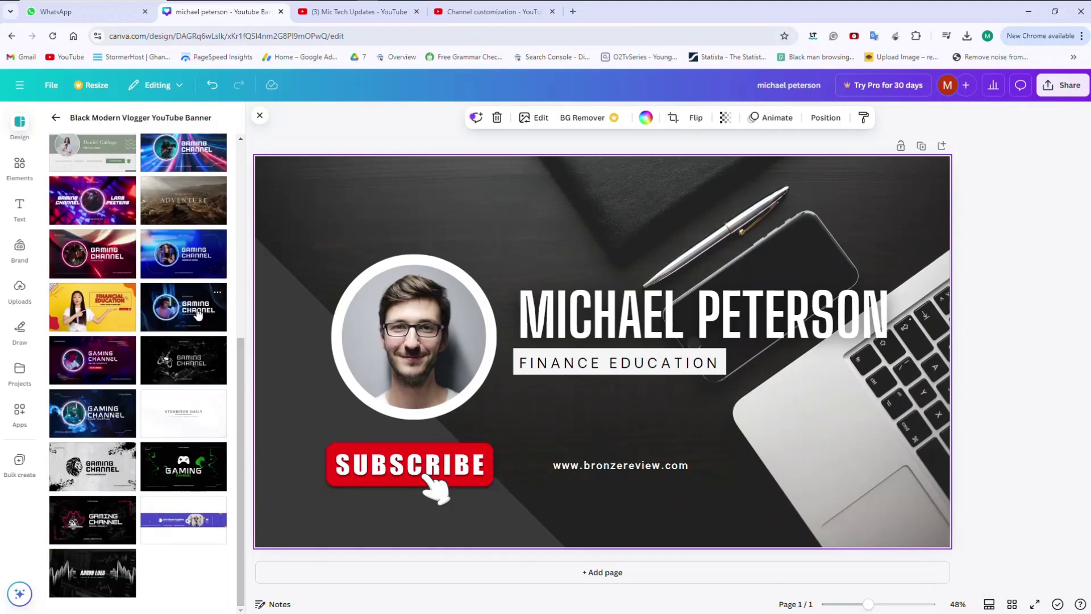
scroll(239, 193, "up", 6)
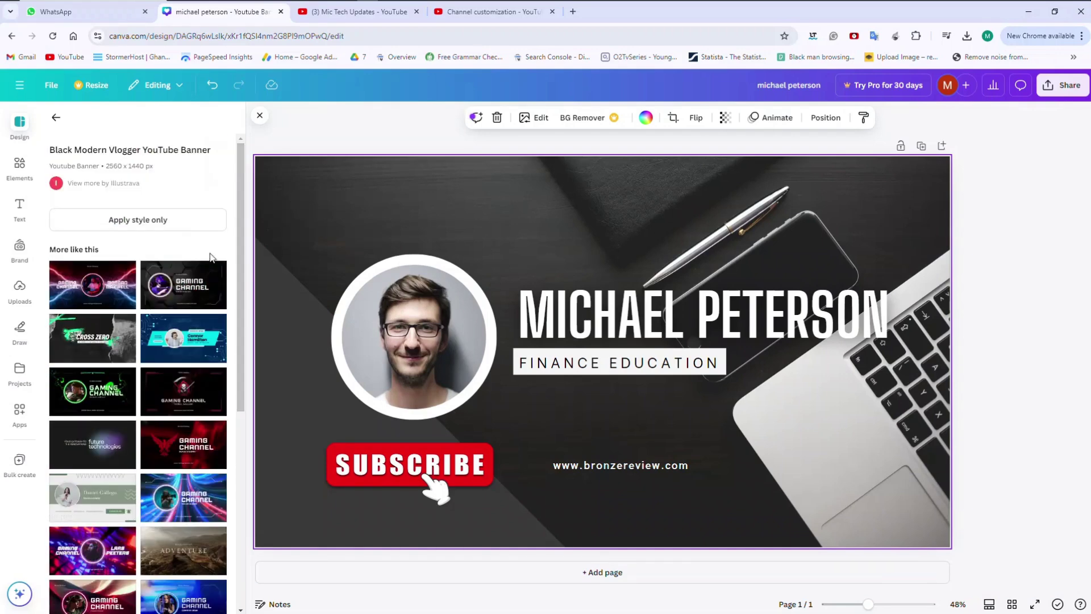
left_click(102, 340)
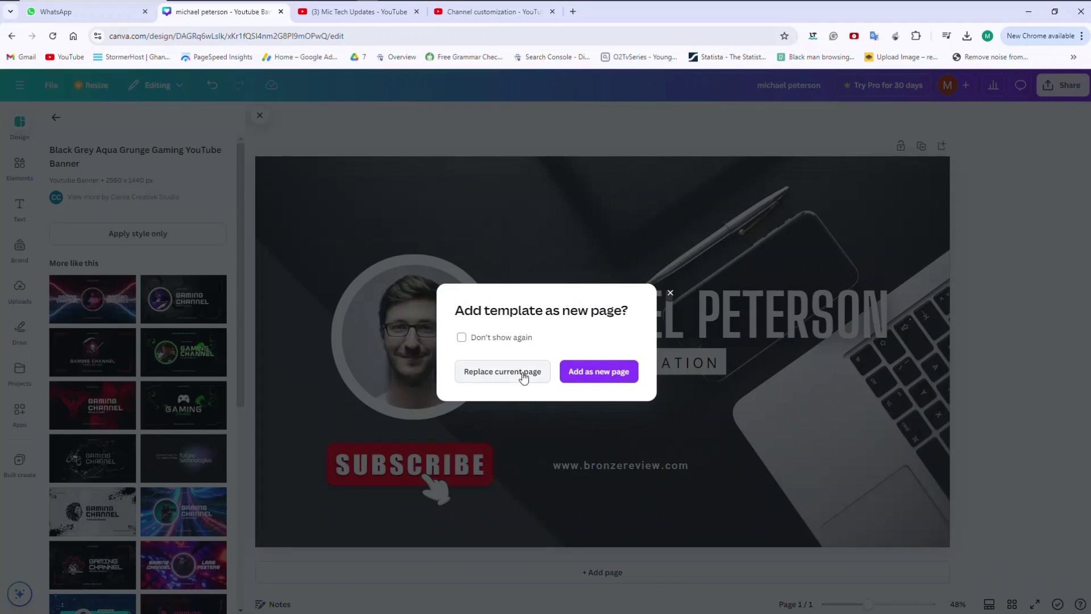
left_click(580, 373)
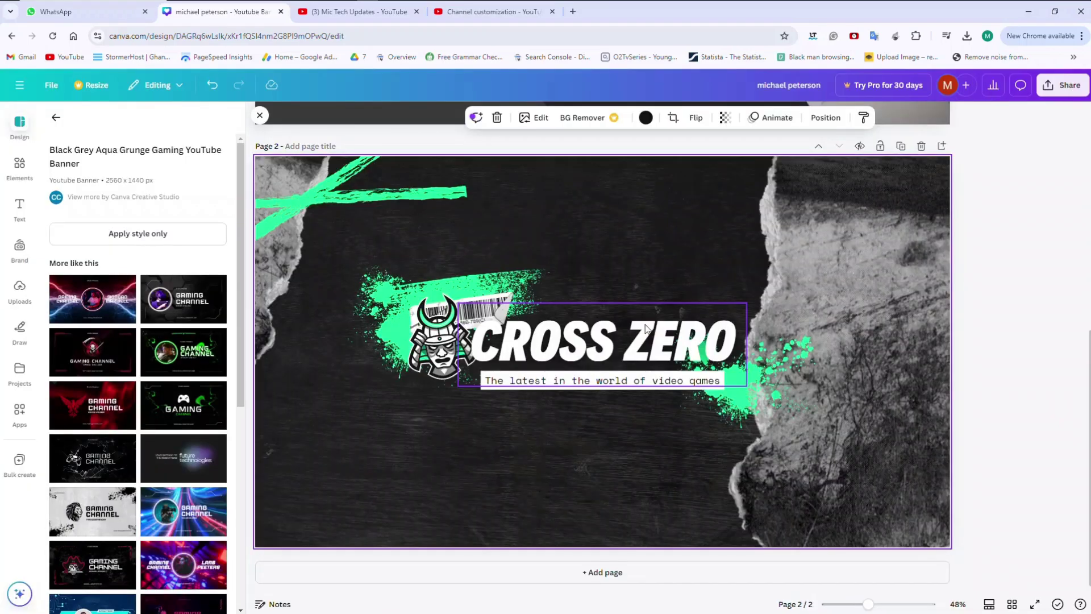
Download only page 2, the CROSS ZERO banner, as a PNG, then go to Channel customization.
left_click(1067, 85)
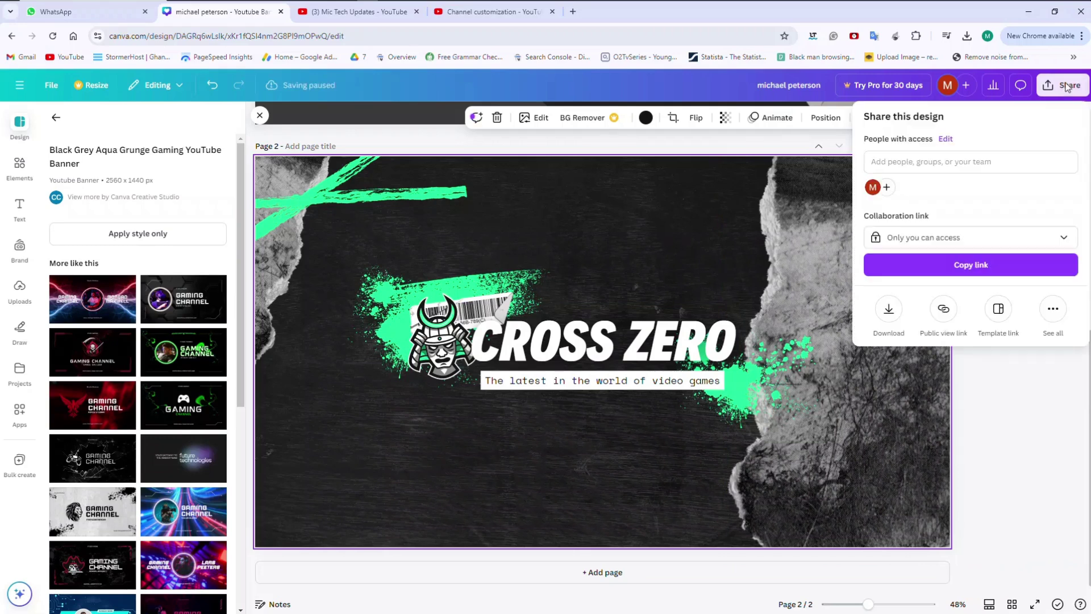
left_click(888, 310)
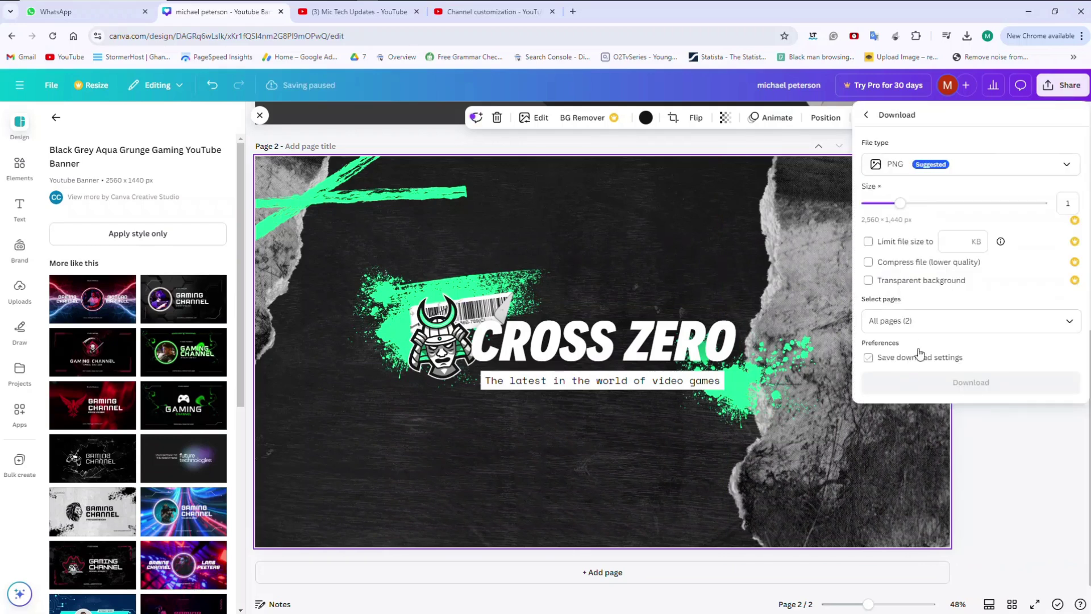
left_click(958, 328)
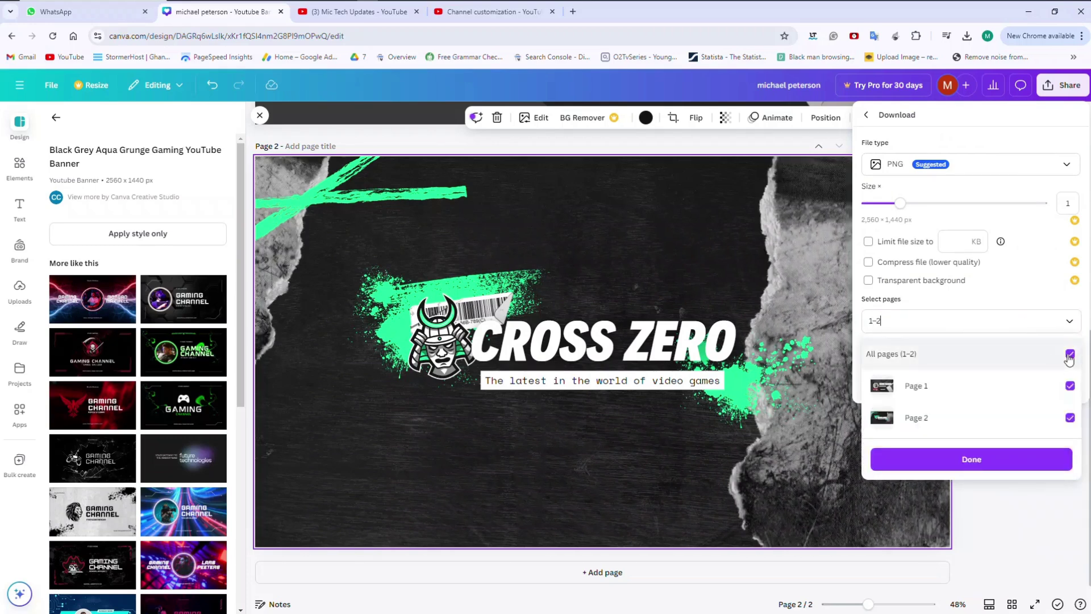
left_click(1069, 354)
left_click(1070, 420)
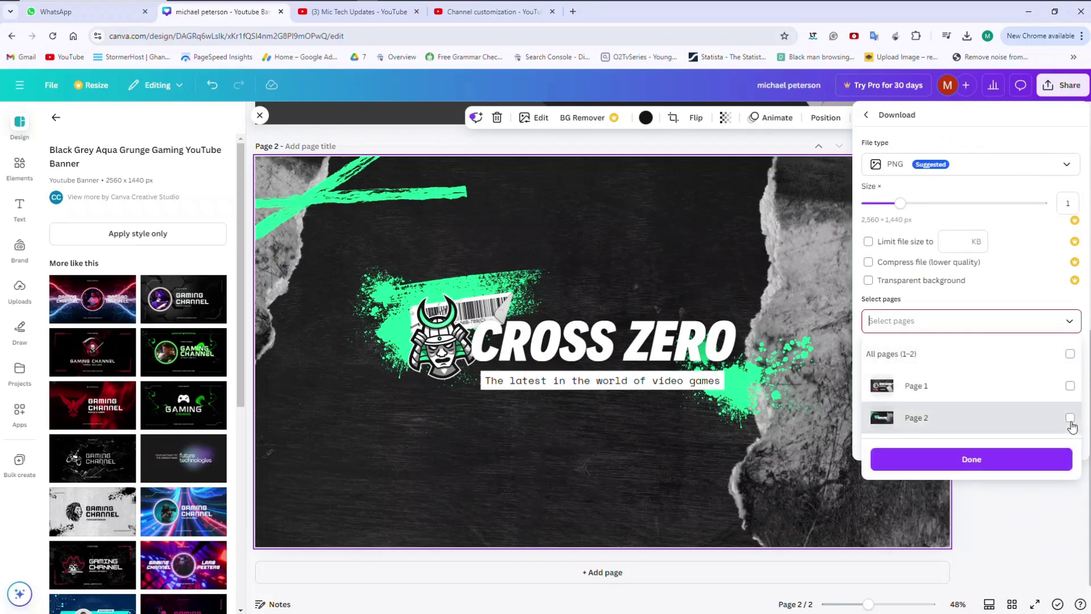
left_click(1035, 456)
left_click(994, 377)
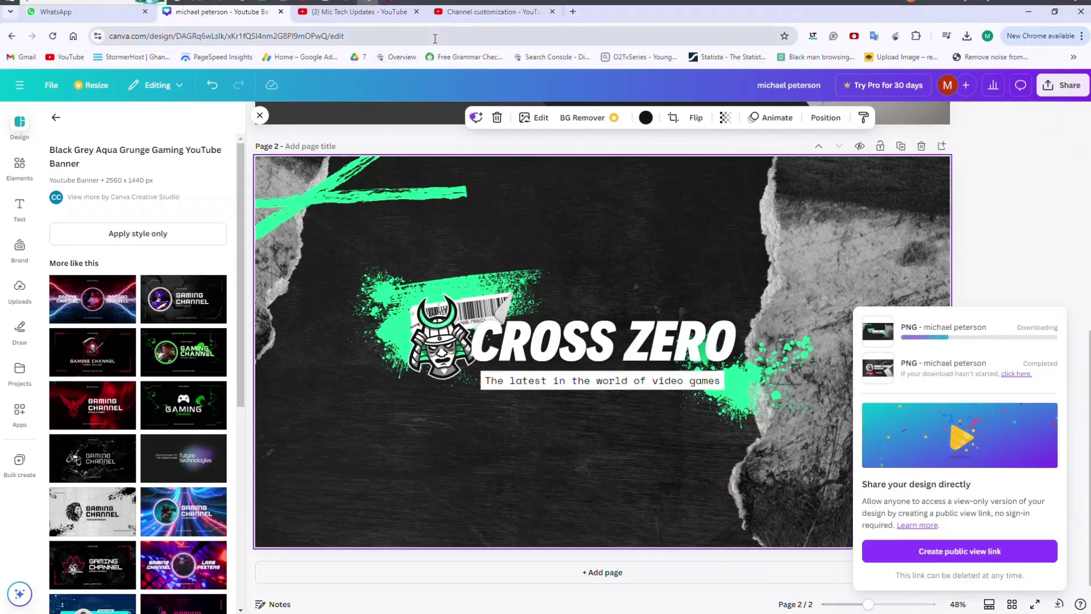
left_click(466, 12)
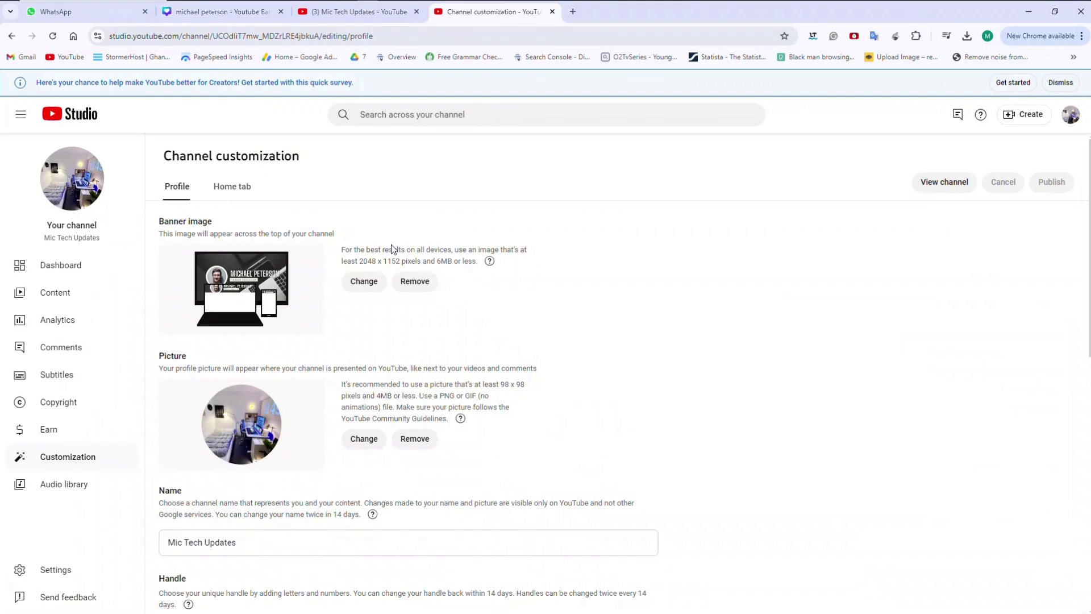
Replace the banner with the newest downloaded CROSS ZERO PNG, accept the crop, and publish it.
left_click(359, 285)
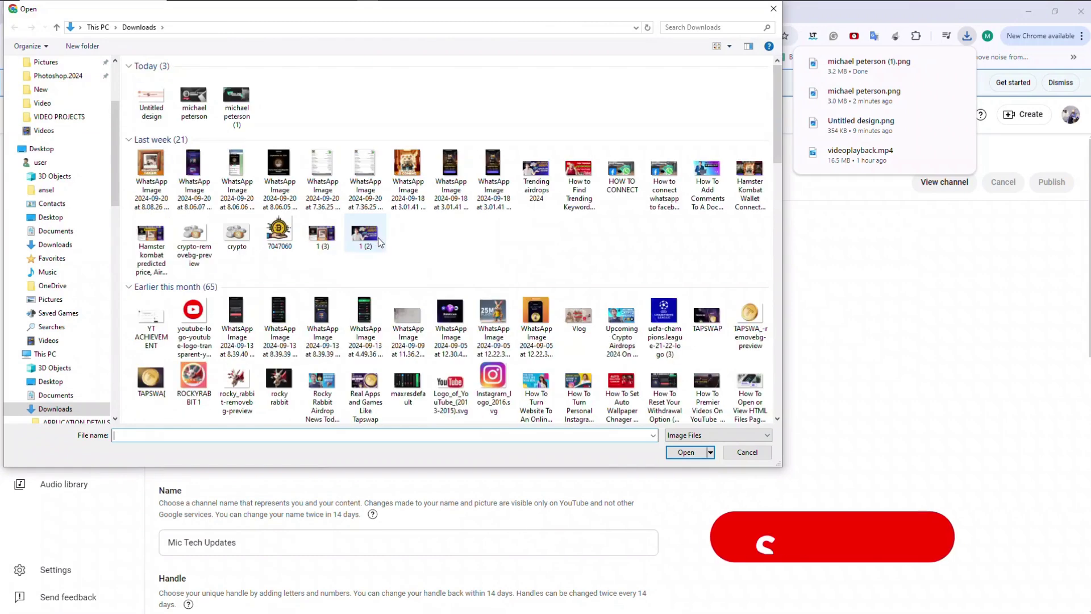
left_click(237, 102)
double_click(238, 109)
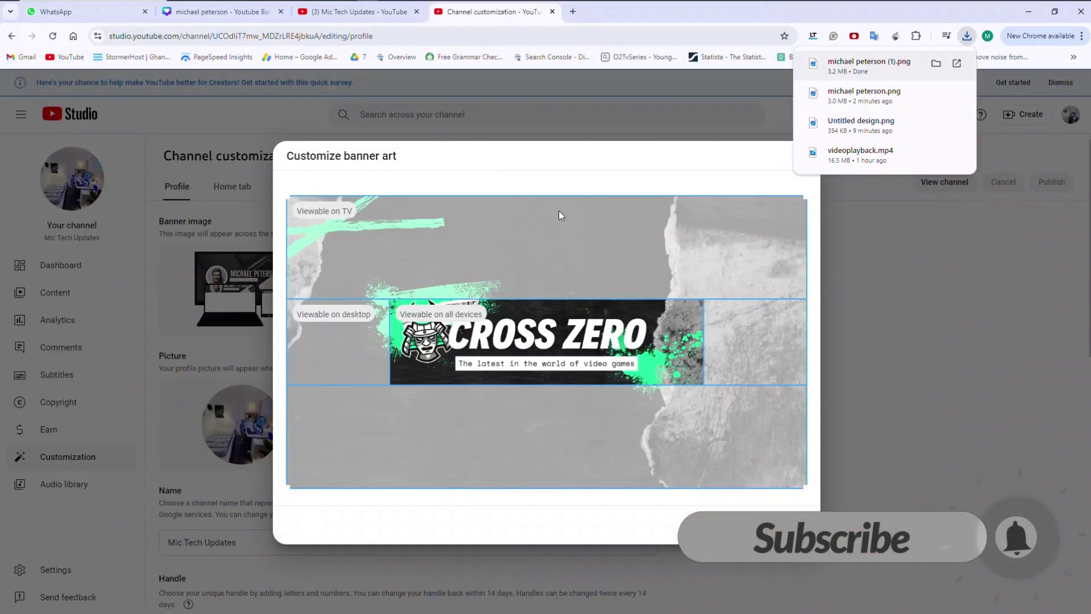
left_click(788, 524)
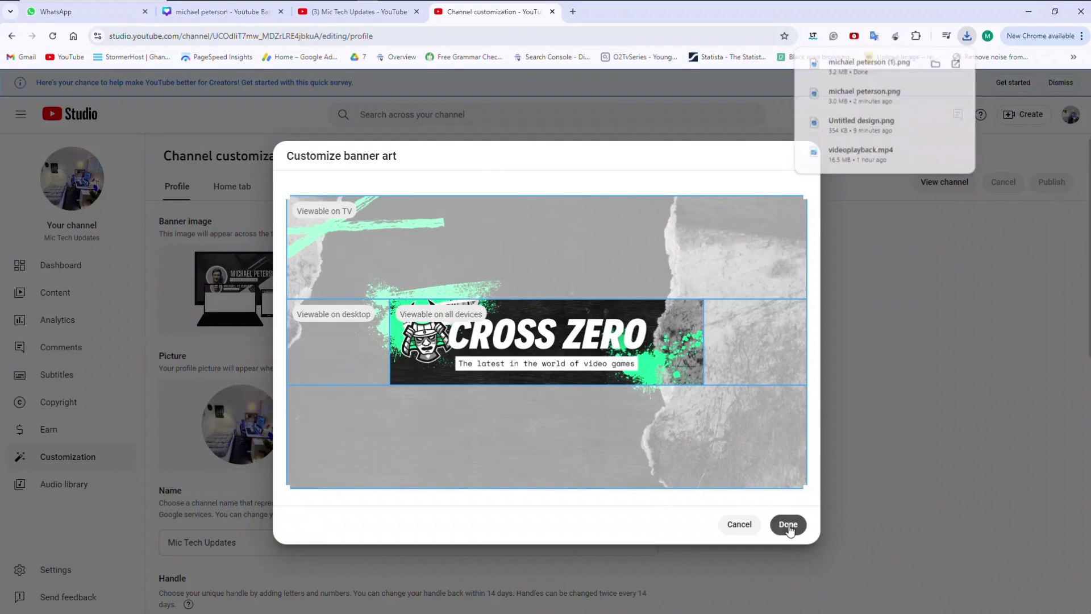
left_click(788, 525)
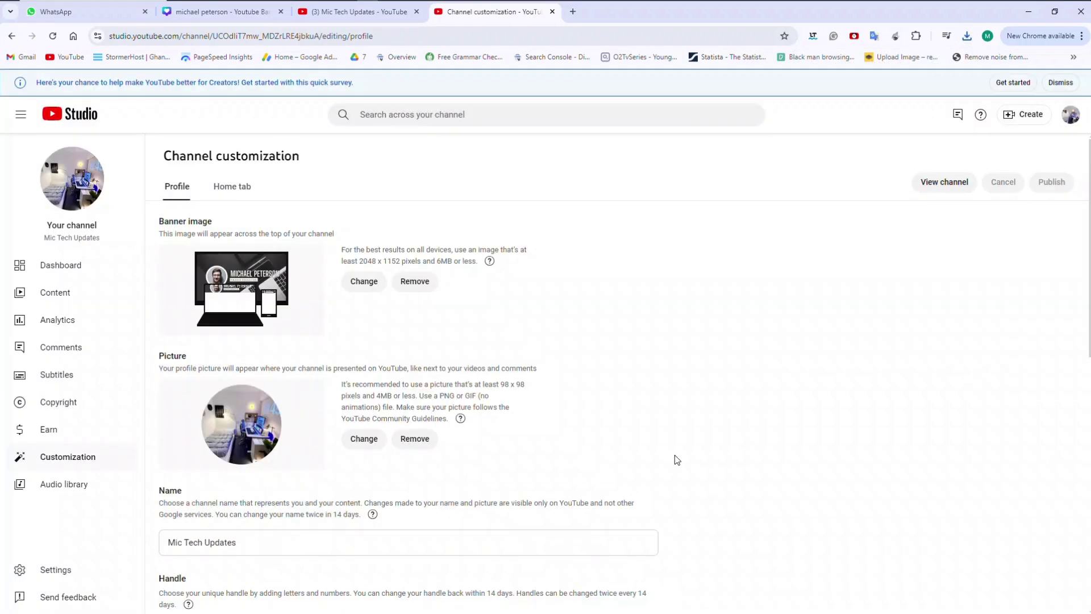
left_click(1047, 181)
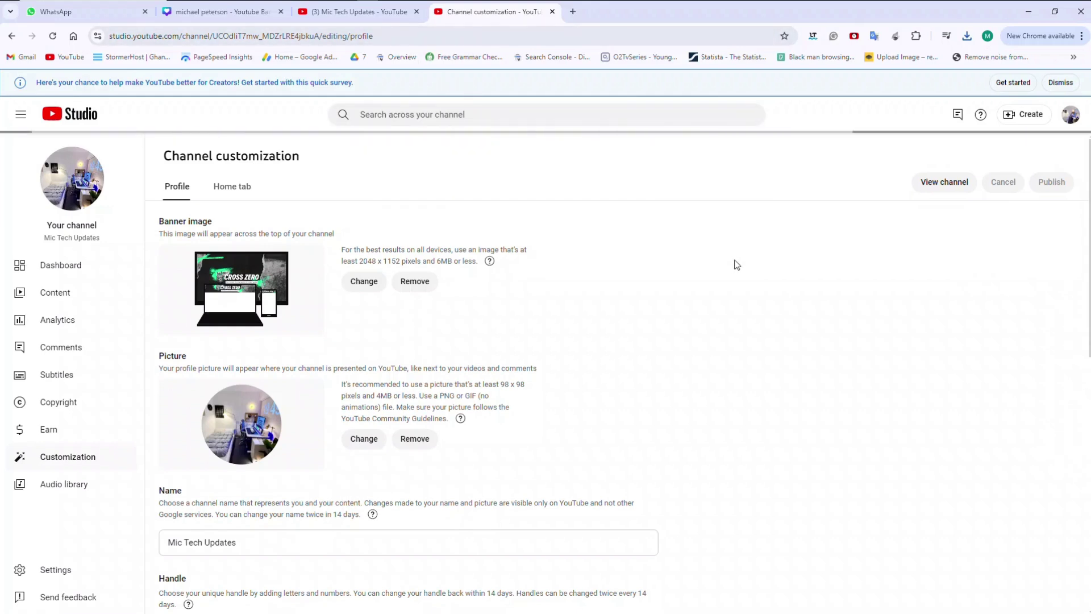
left_click(369, 12)
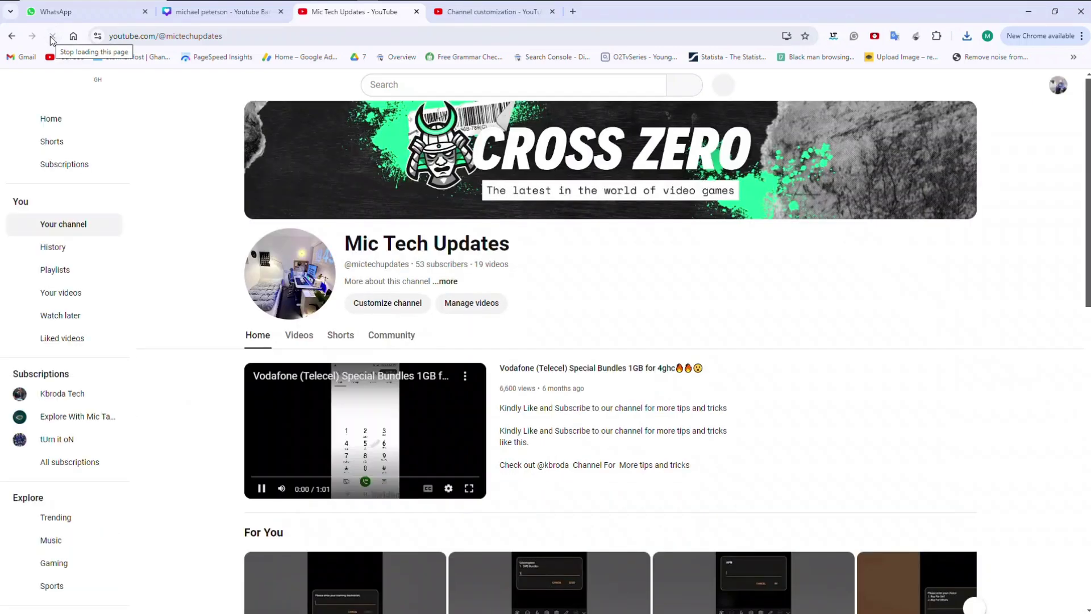
Pause the autoplaying featured video on the updated channel page, then bring up the screen recorder.
left_click(248, 431)
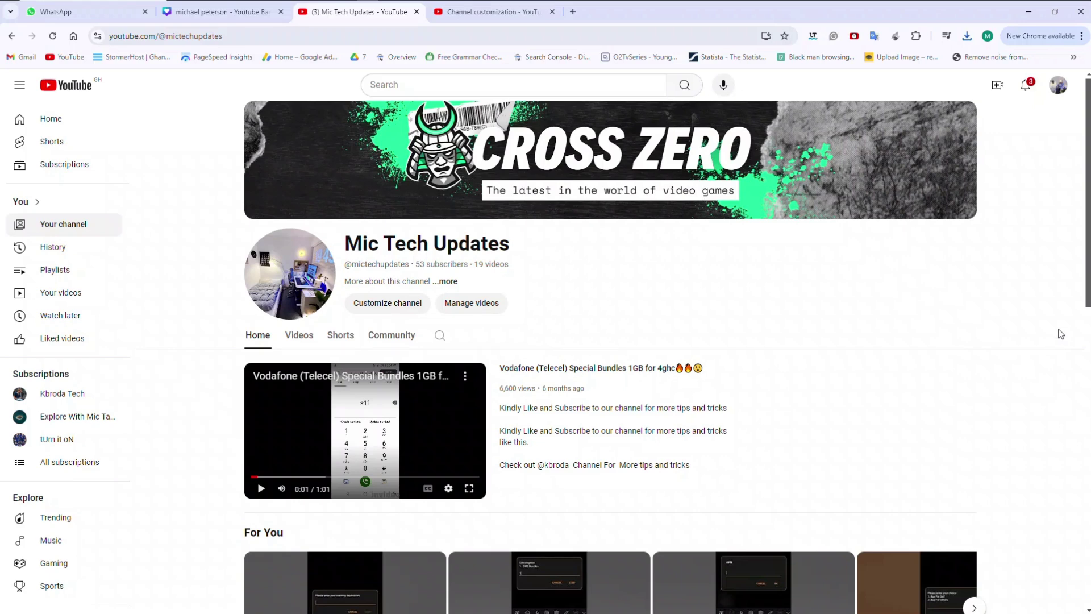
mouse_move(772, 4)
left_click(409, 8)
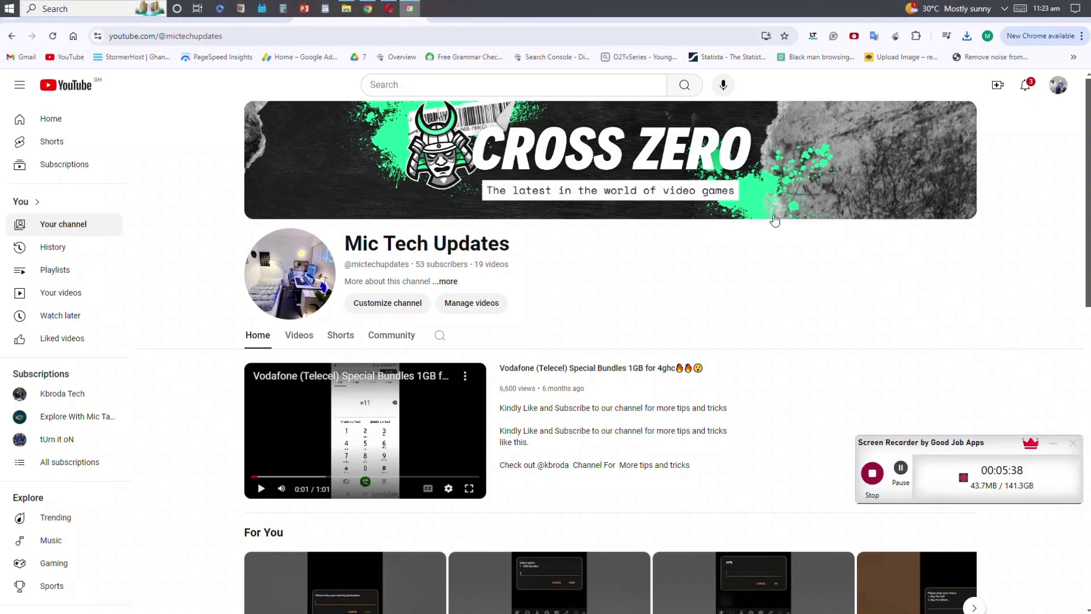